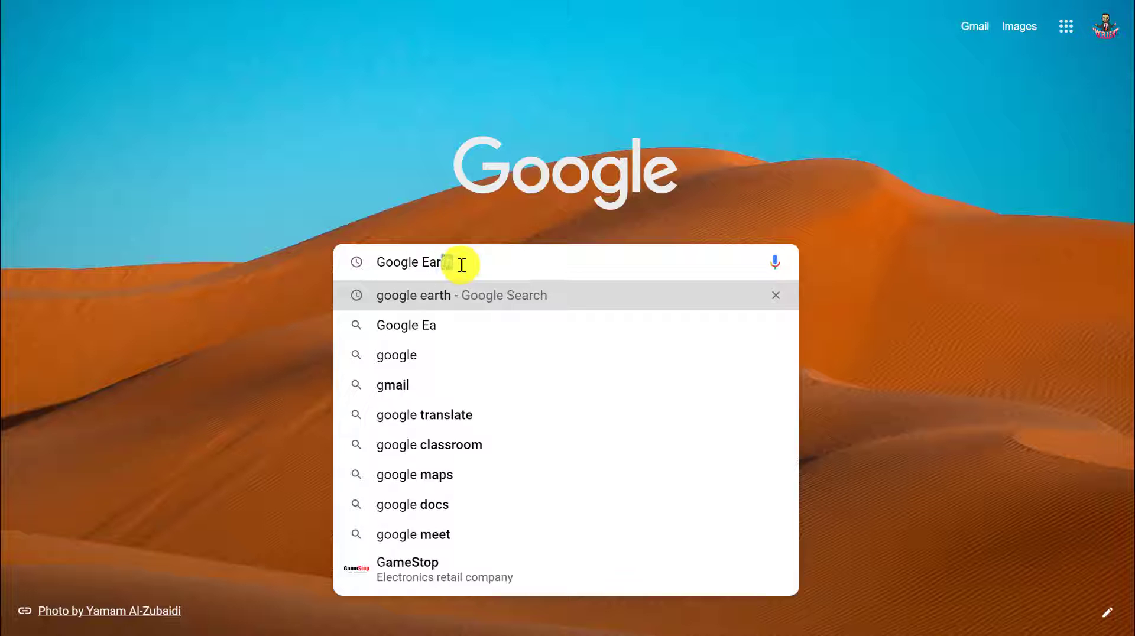
- Search the web for Google Earth, open its site and launch Google Earth in the browser
key("Return")
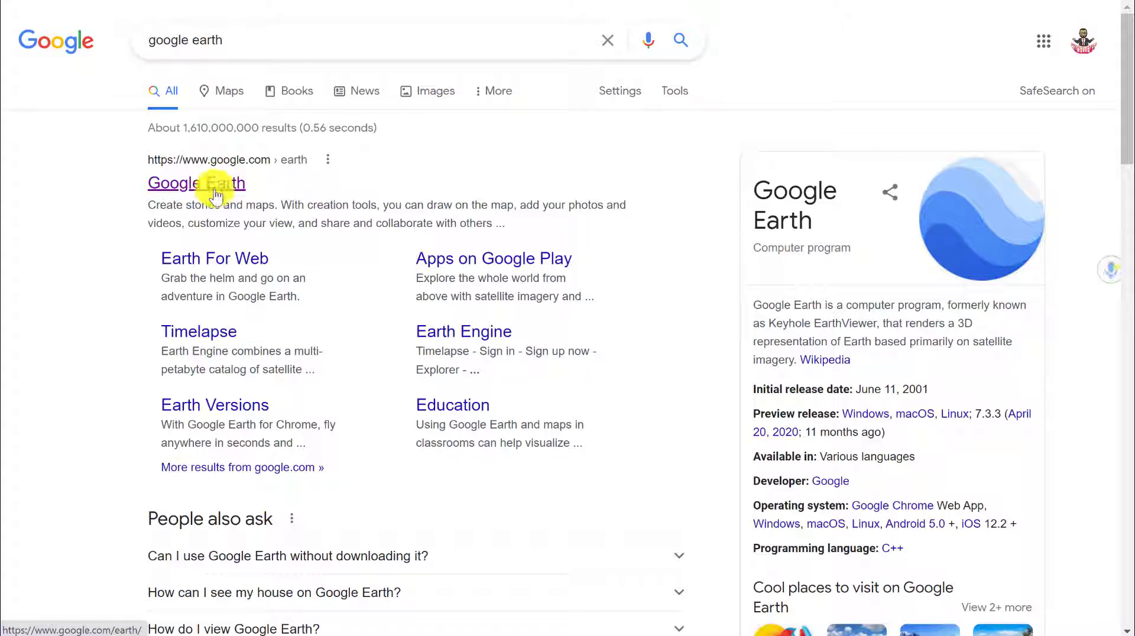
left_click(192, 184)
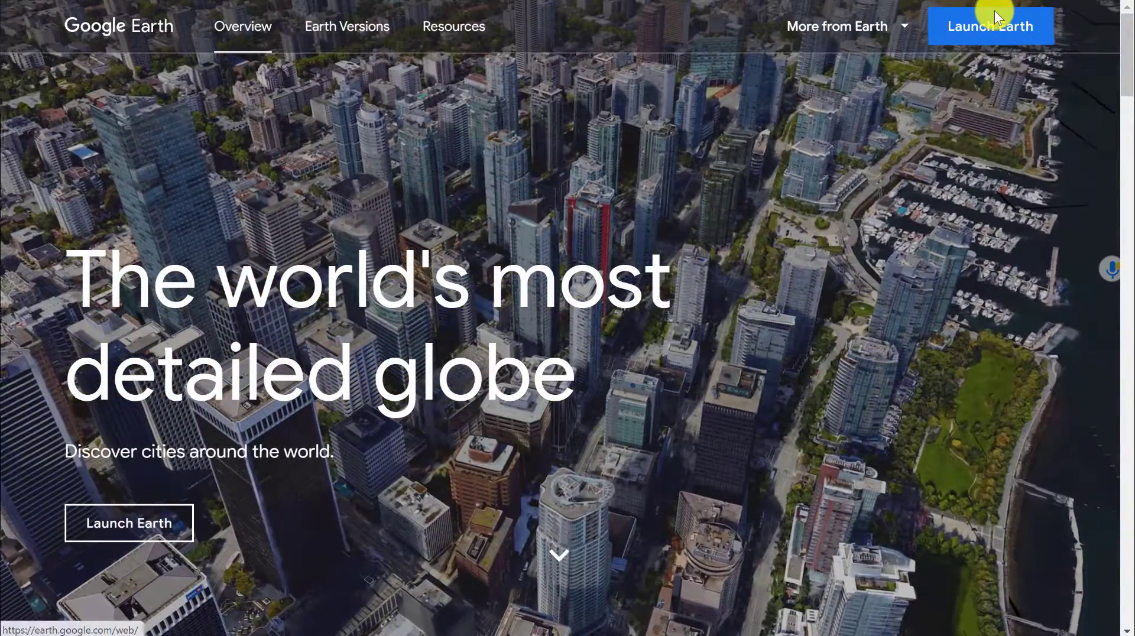
left_click(994, 14)
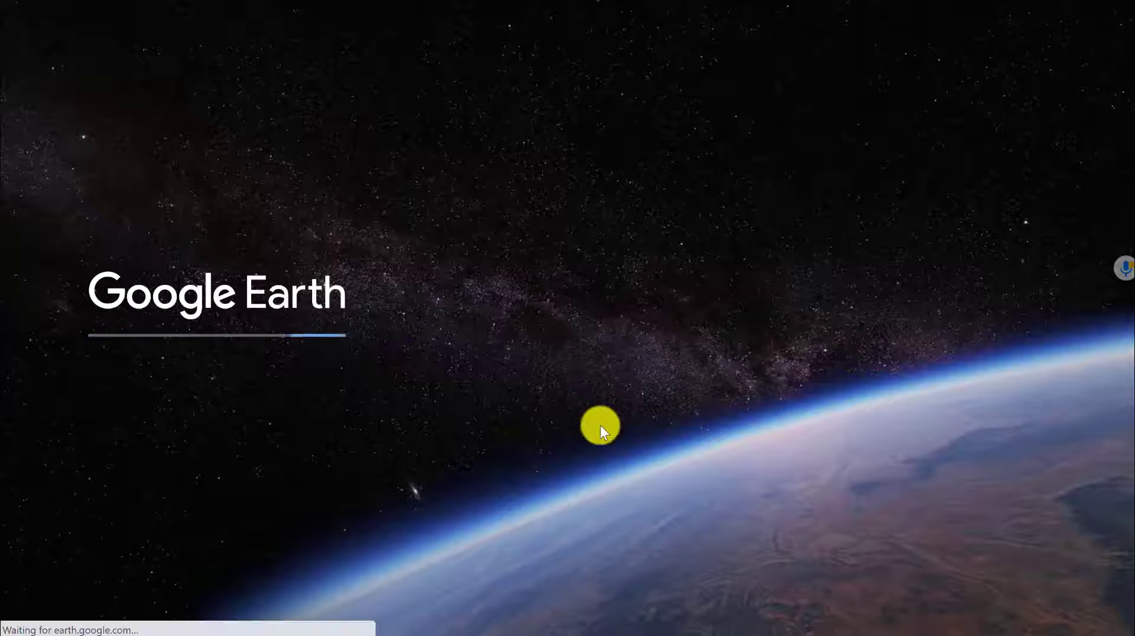
left_click(949, 542)
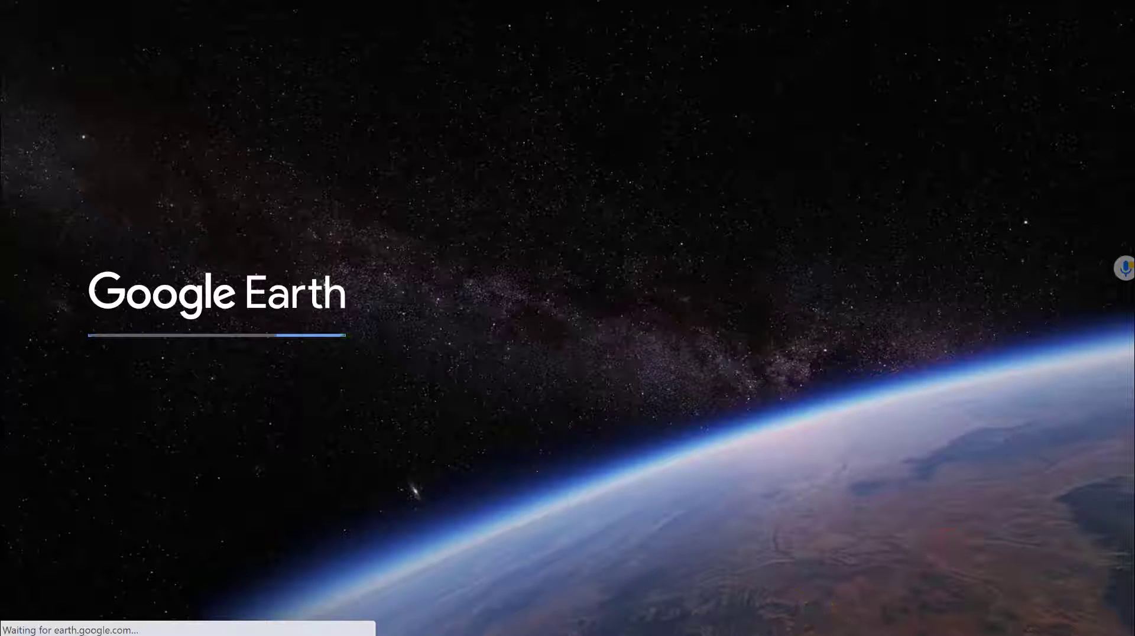
left_click(1082, 591)
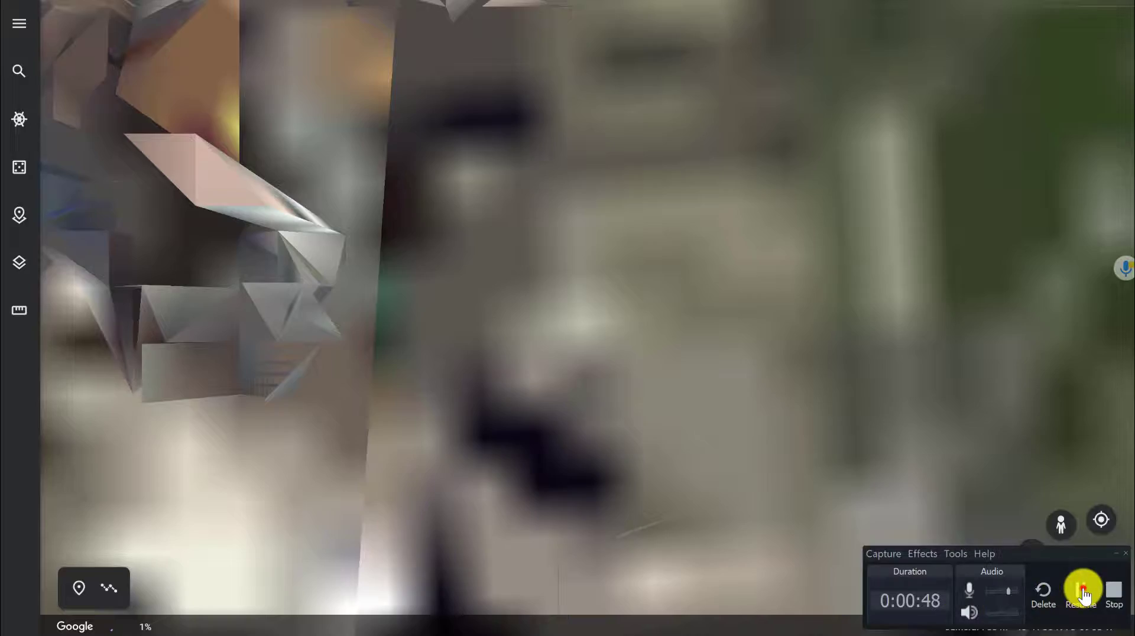
left_click(1082, 591)
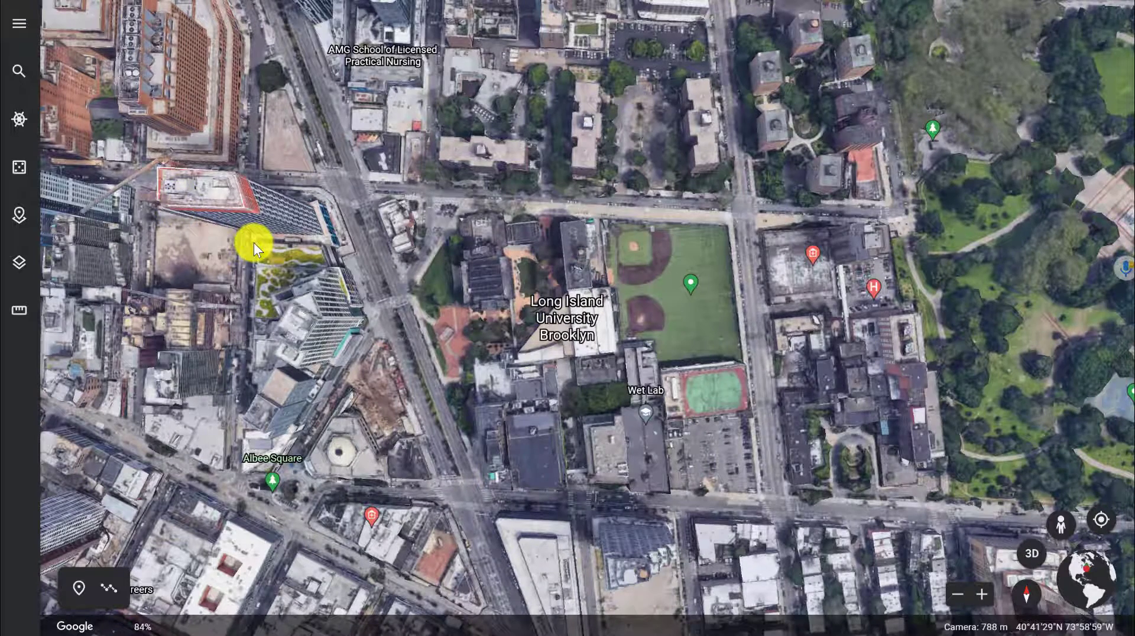
- Create a new project saved in Google Drive
left_click(20, 218)
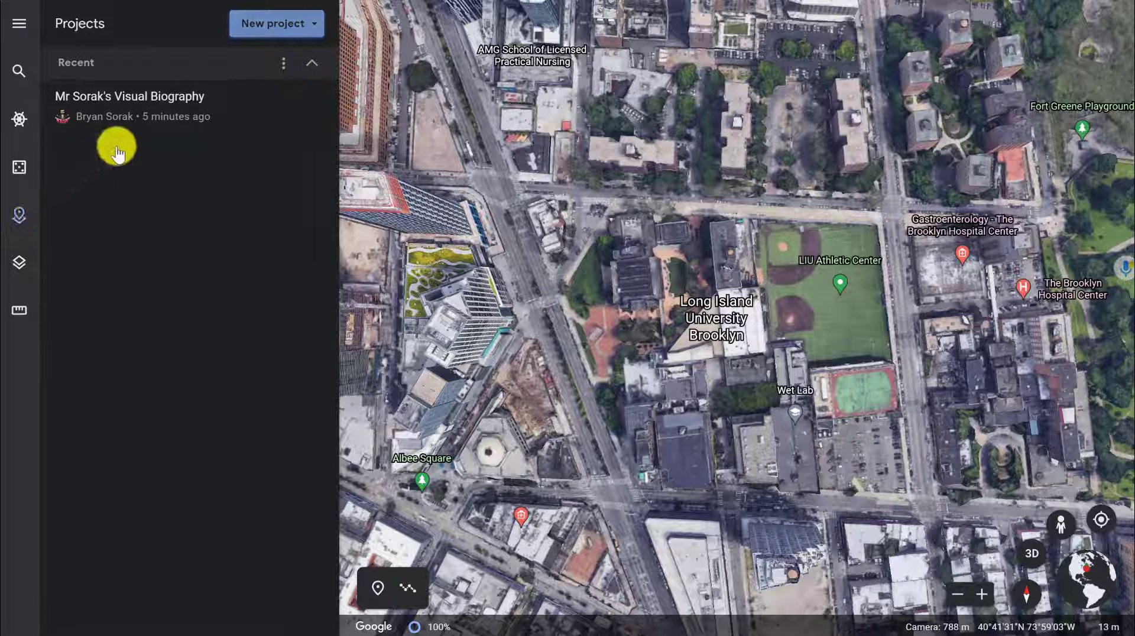
left_click(271, 28)
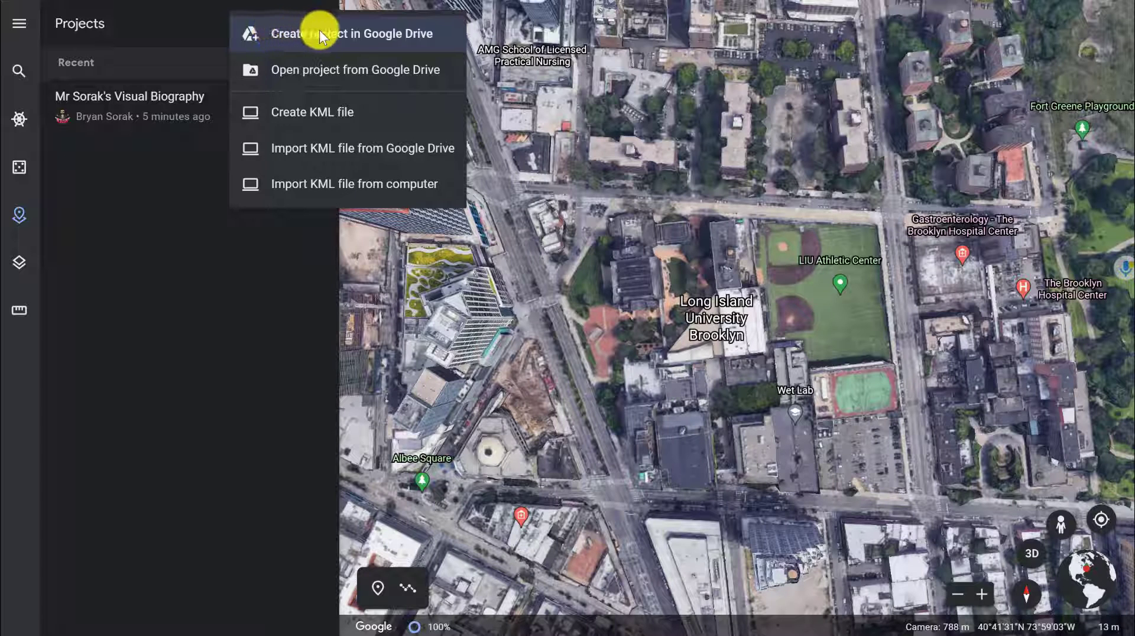
left_click(367, 34)
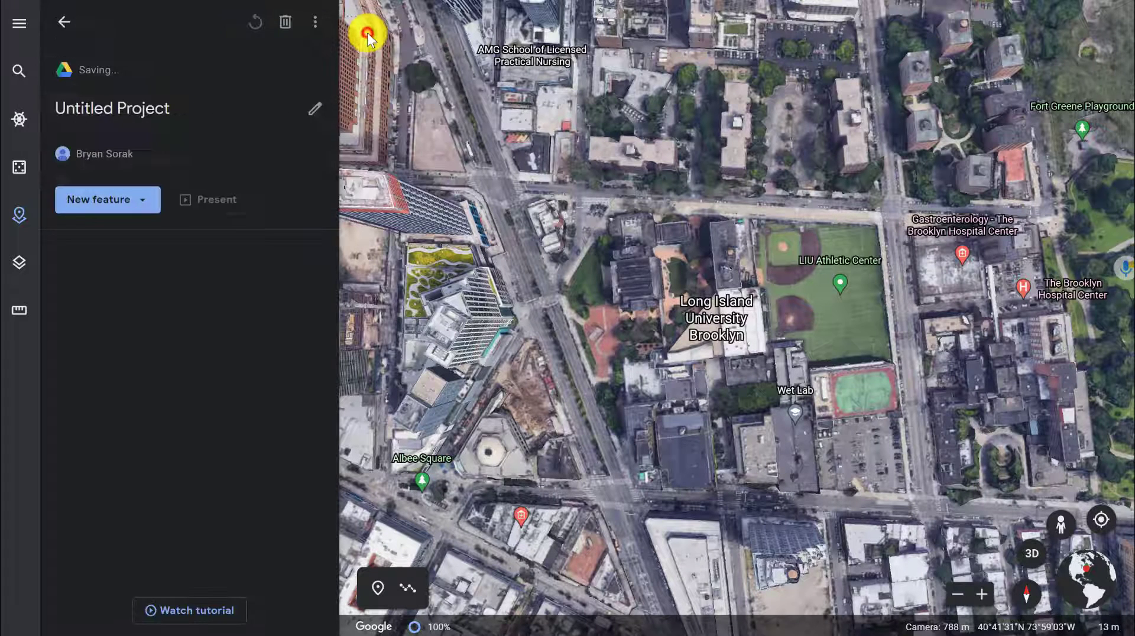
- Rename the project as "Firstname Lastname - Visual Biography"
left_click(99, 111)
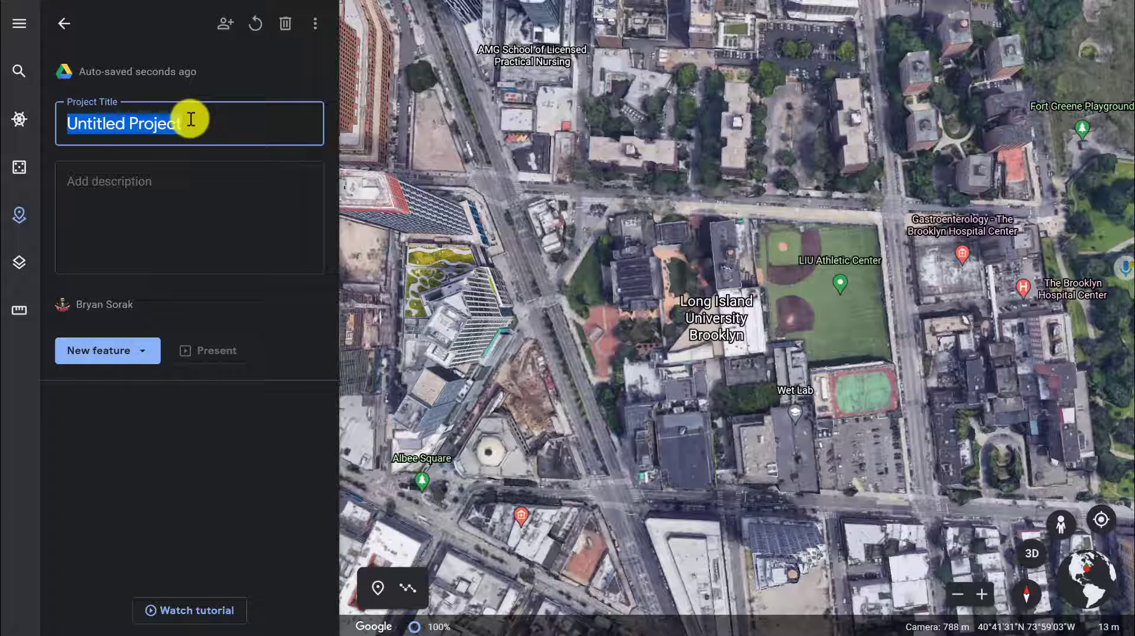
type("Firstname")
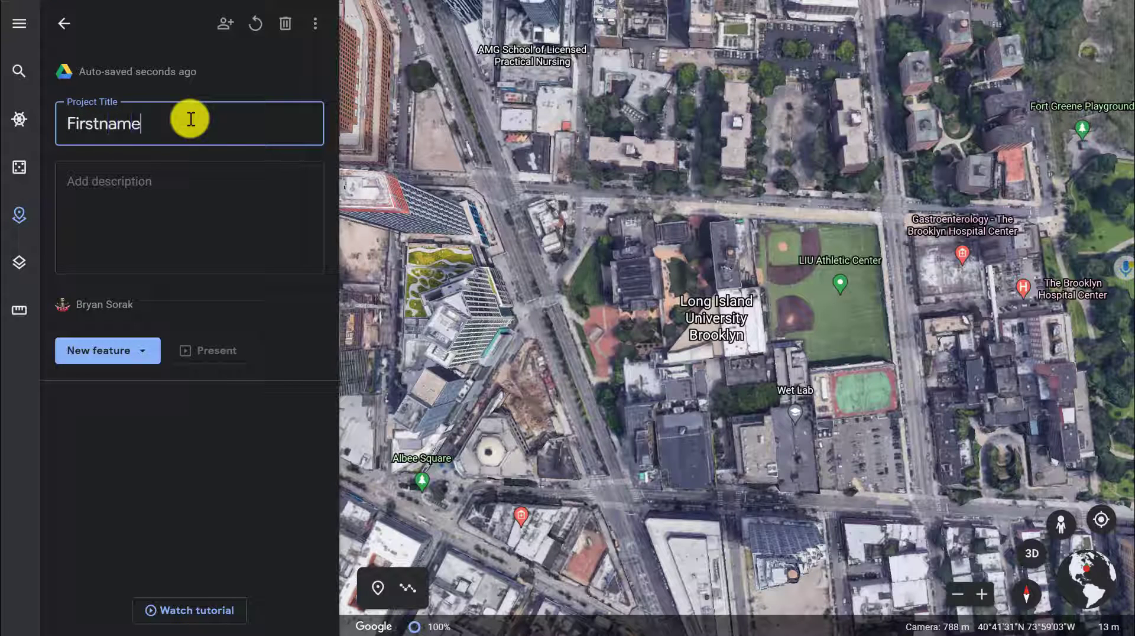
type(" Lastname ")
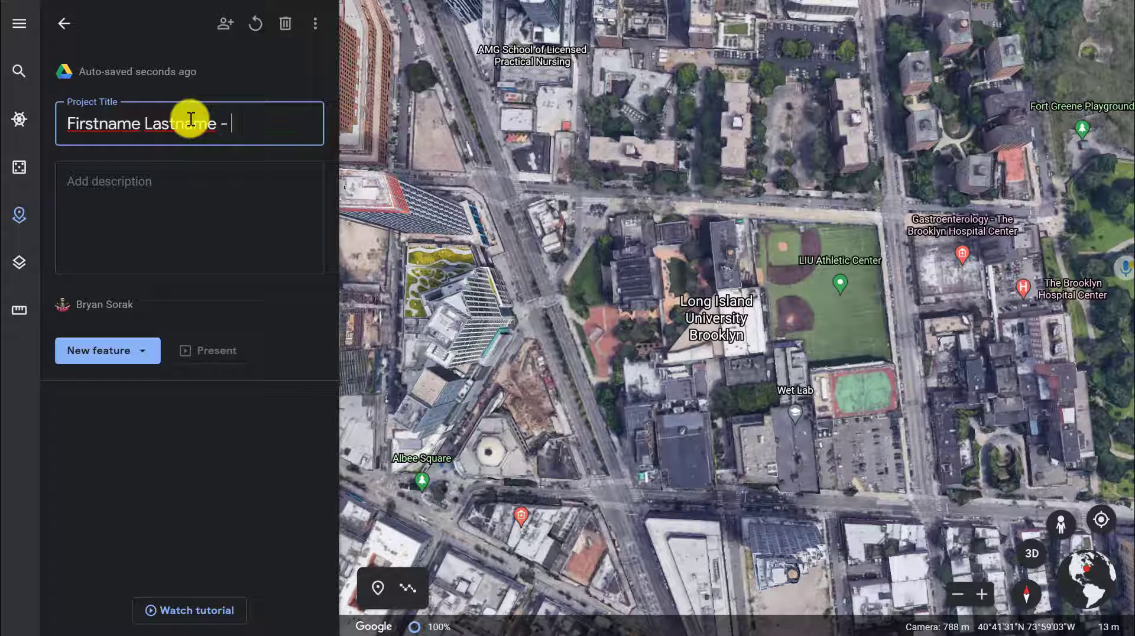
type("- Visual Bio")
type("grap")
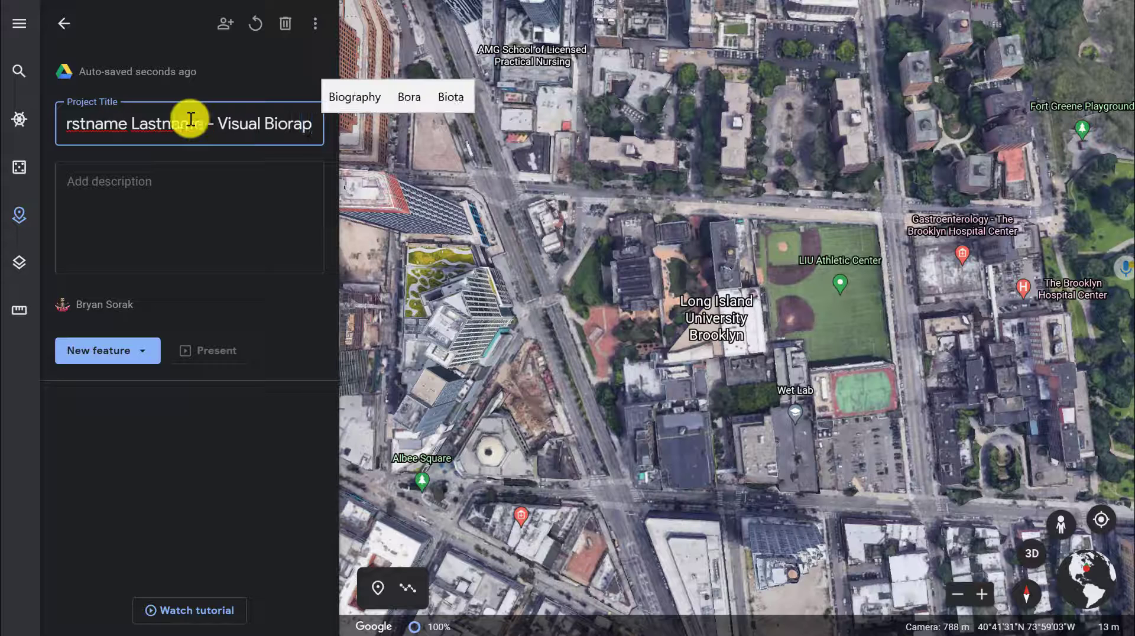
key("BackSpace")
key("BackSpace")
key("BackSpace")
key("BackSpace")
type("graphy")
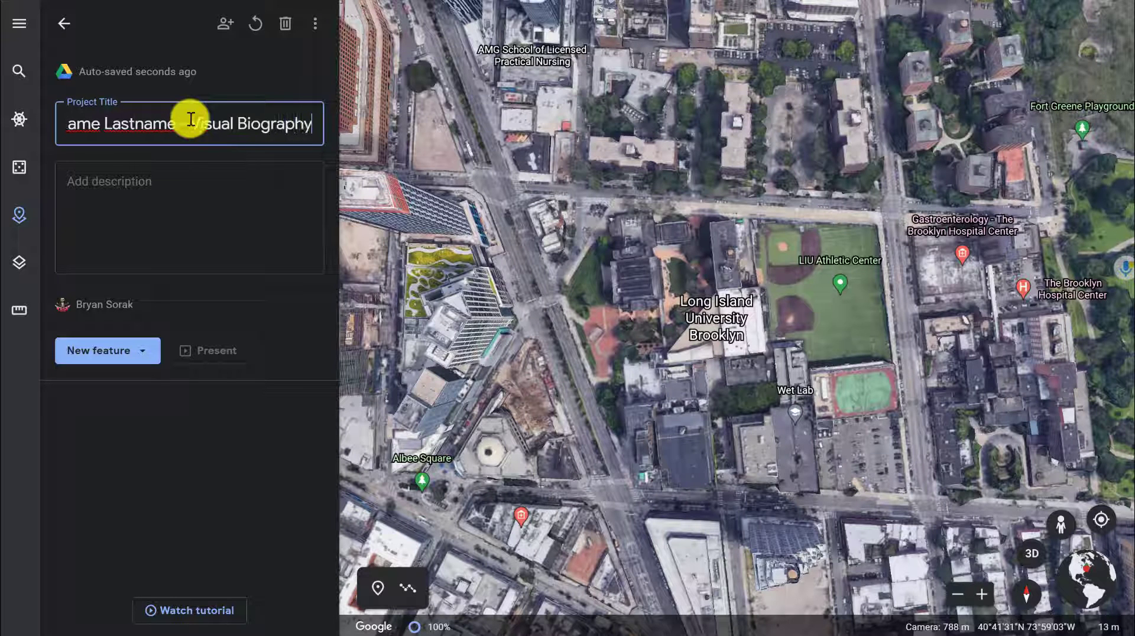
left_click(144, 183)
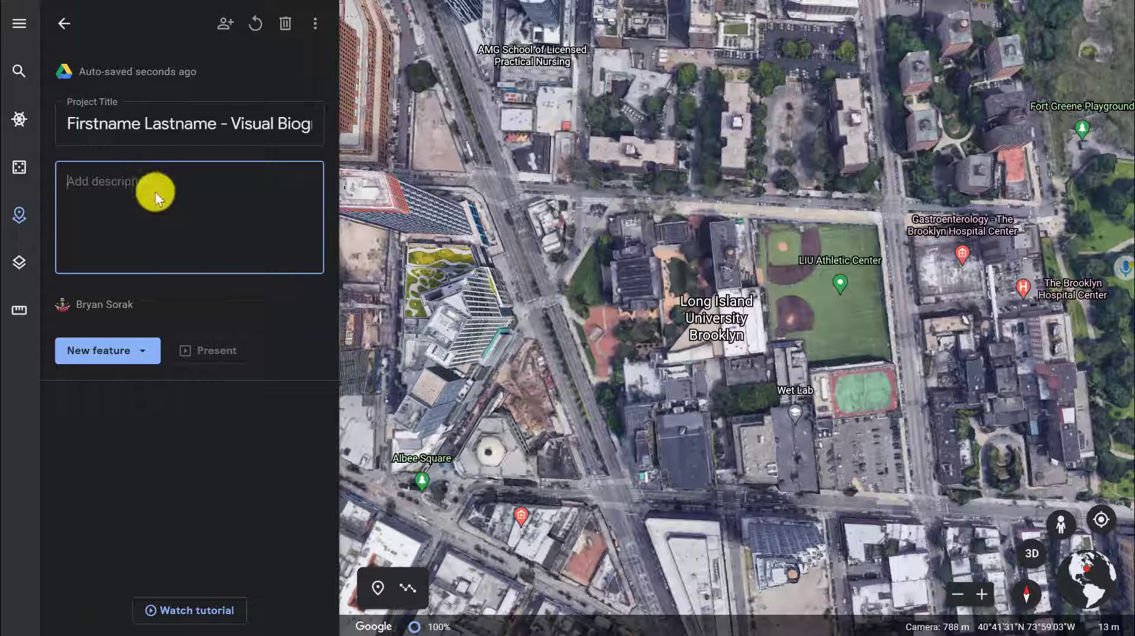
left_click(750, 635)
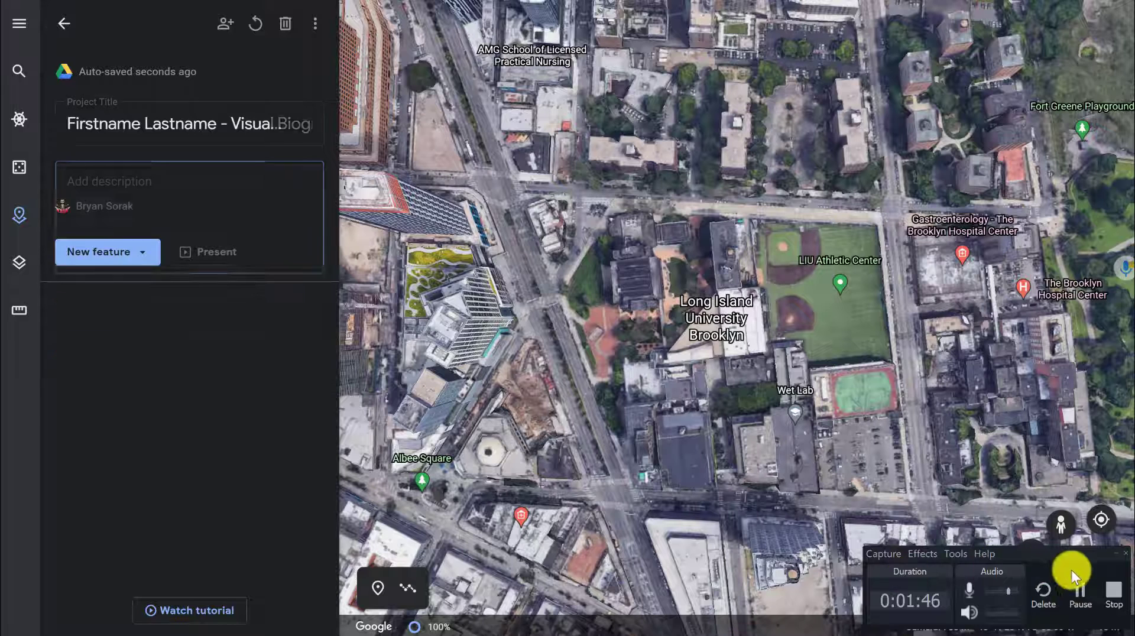
left_click(1078, 590)
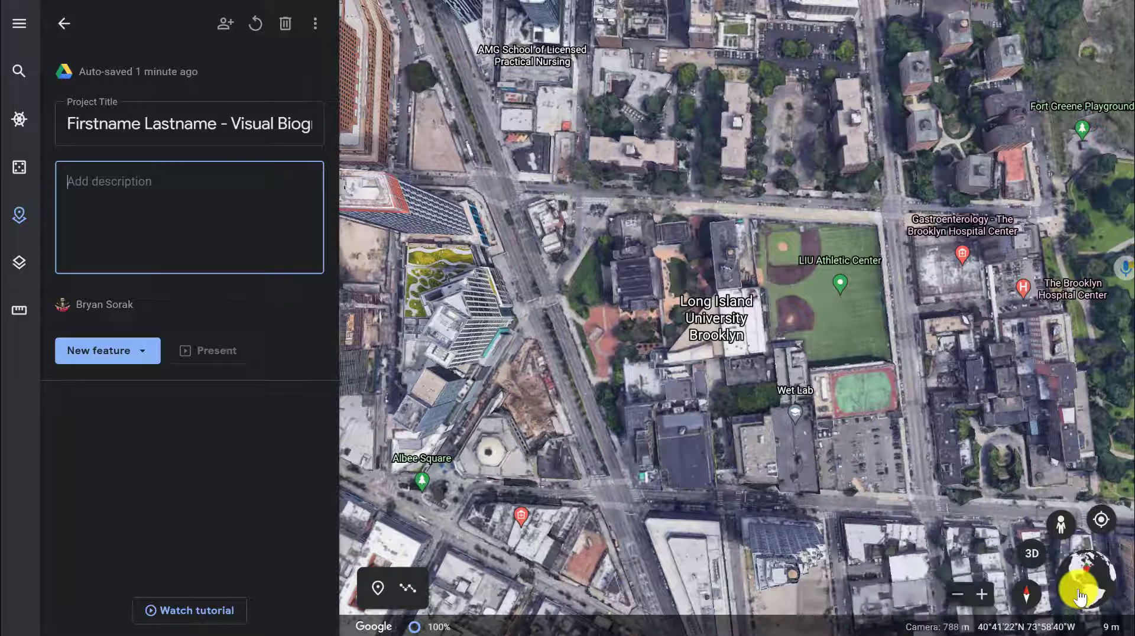
left_click(928, 508)
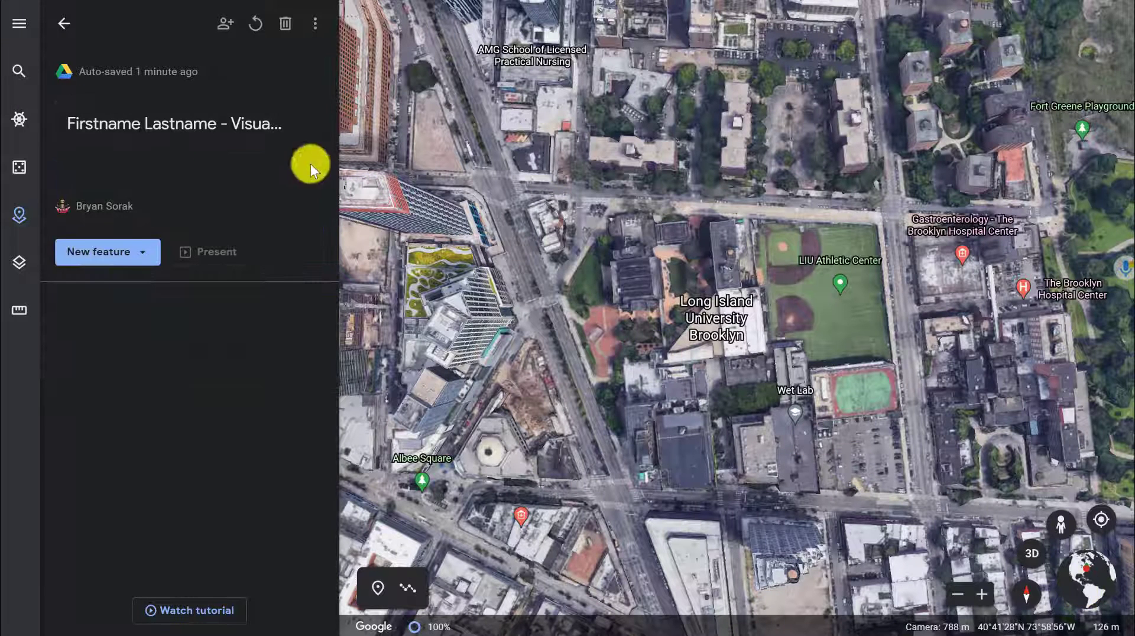
- Paste a project description about touring your life, family origins, important places and stories
left_click(319, 107)
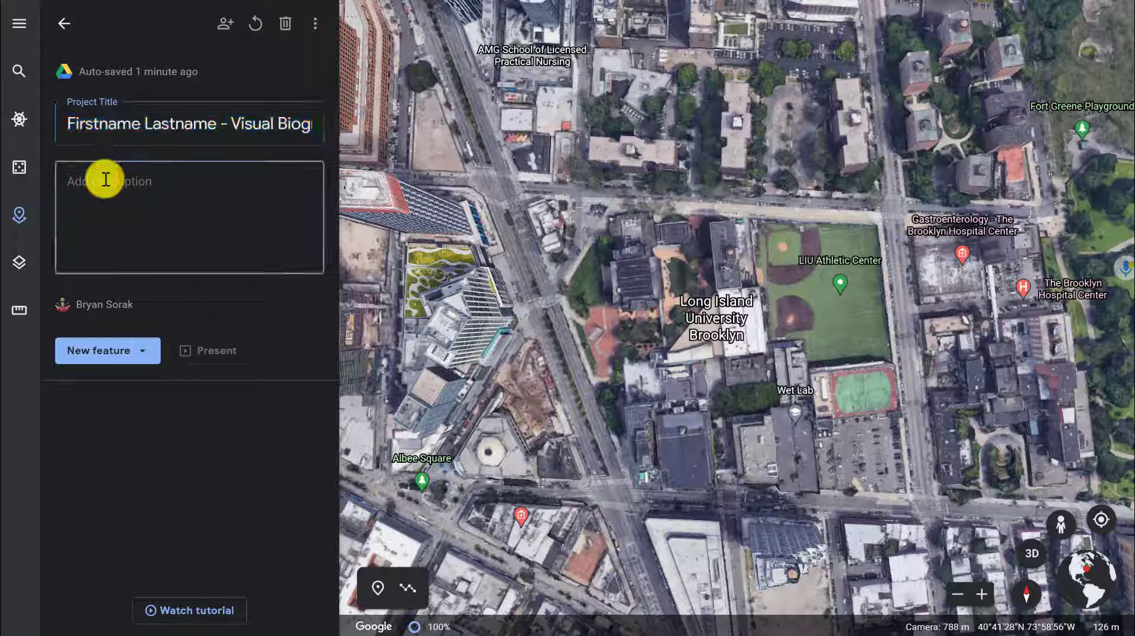
left_click(105, 179)
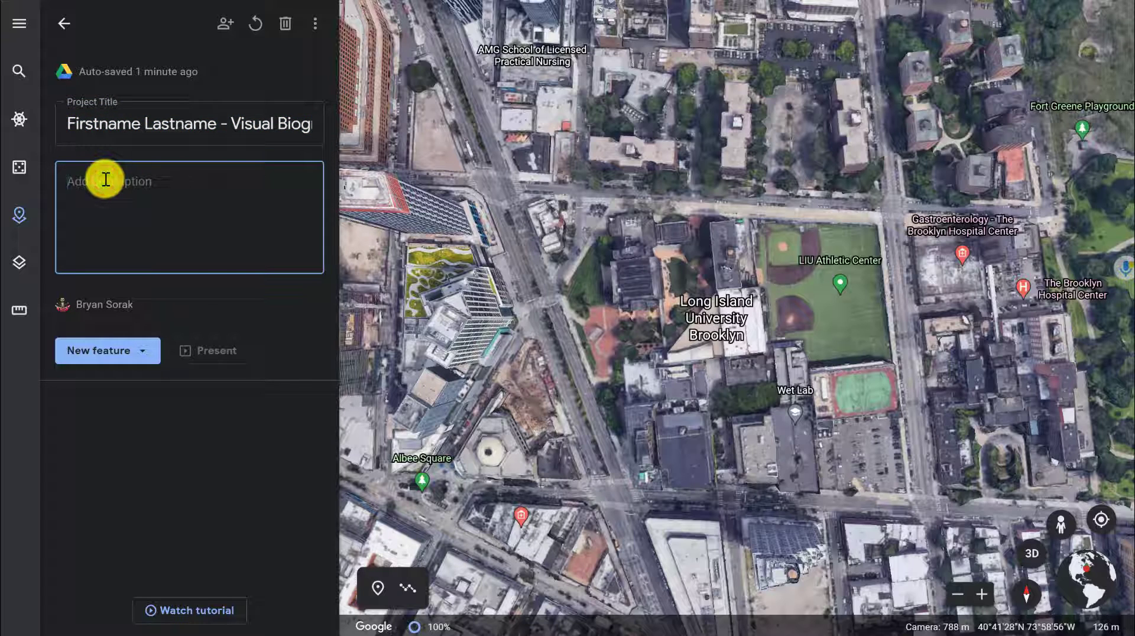
type("In this project I will be taking you on a tour of my life, where I have been, where my family is from and where I want to go. You will see pictures and the places I consider important to me. I will also be telling a story at every stop. I hope you enjoy.")
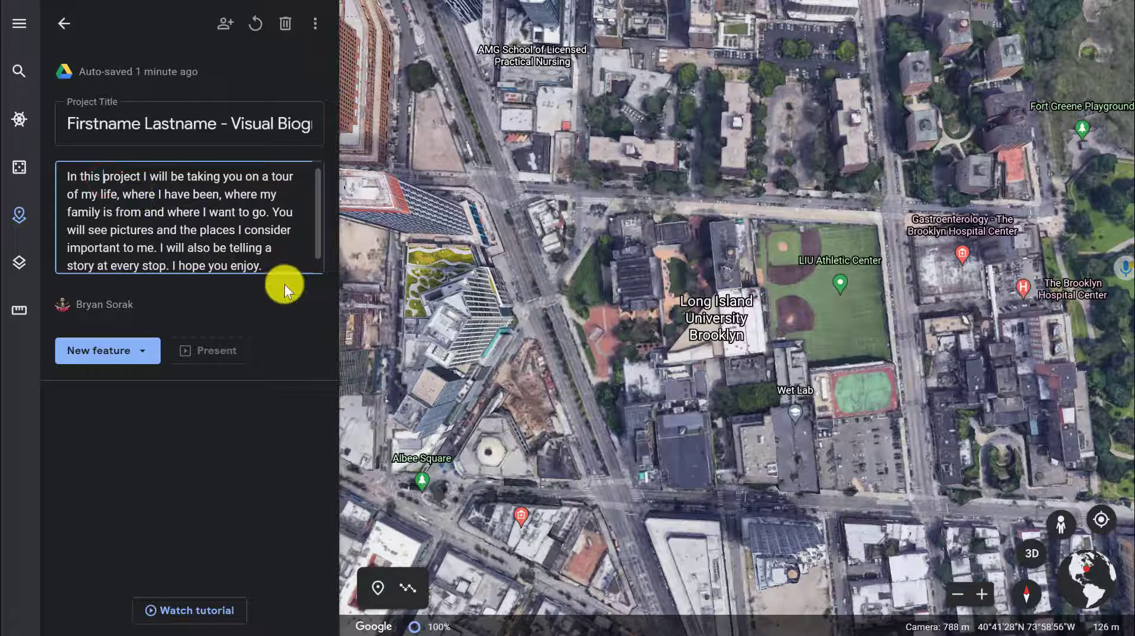
left_click(306, 297)
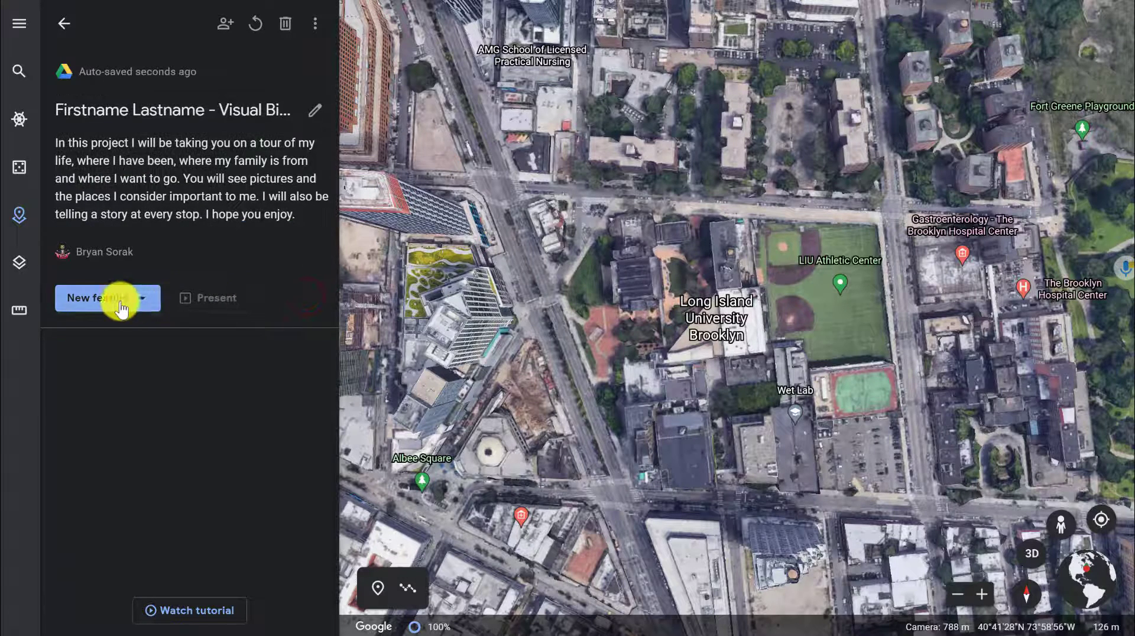
- Search for Platt high school as a new feature and fly to Orville H. Platt High School
left_click(120, 301)
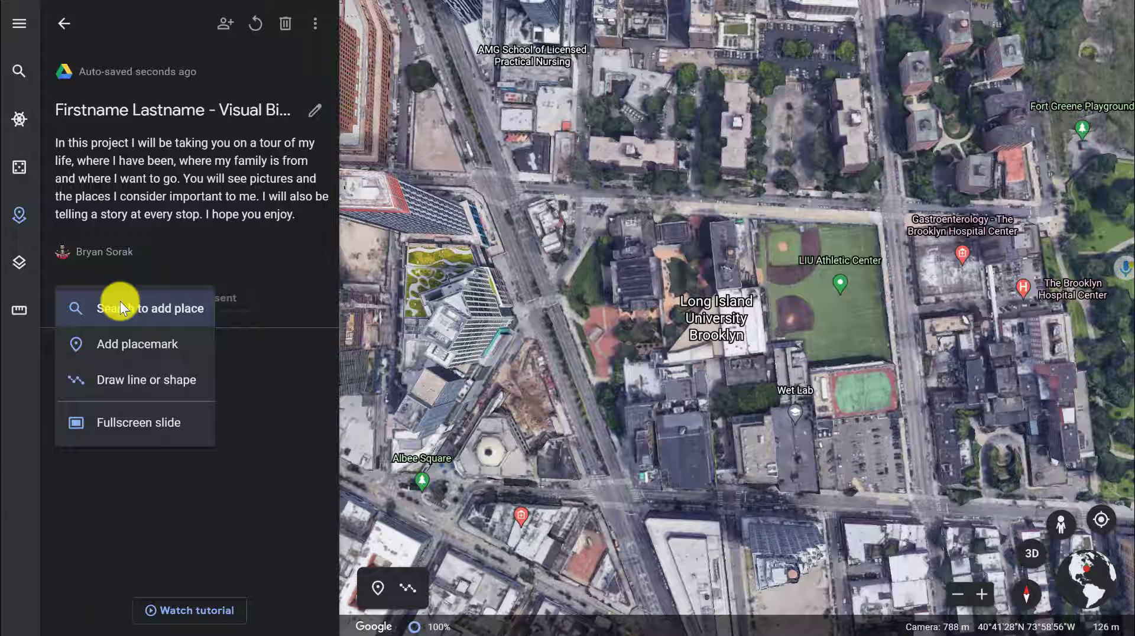
left_click(158, 307)
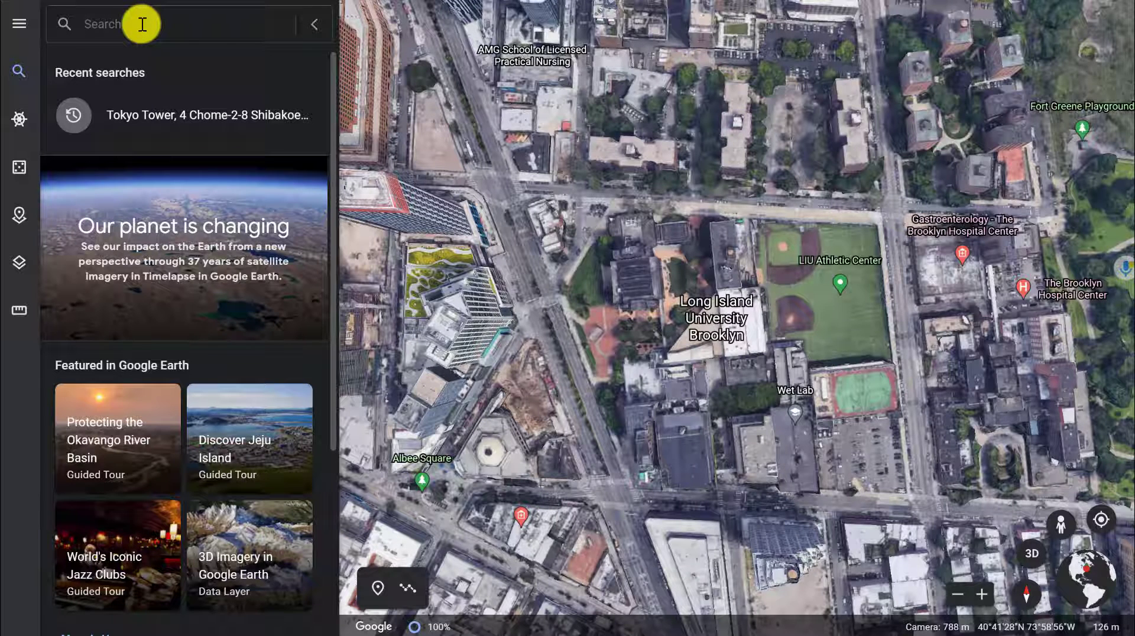
type("Platt high")
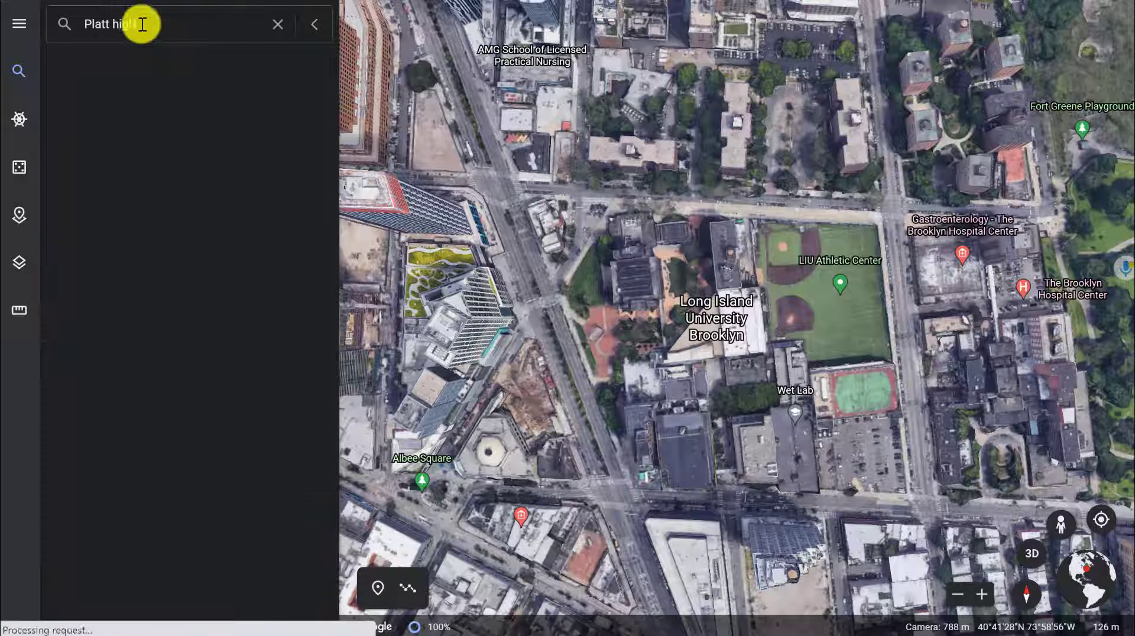
type(" school")
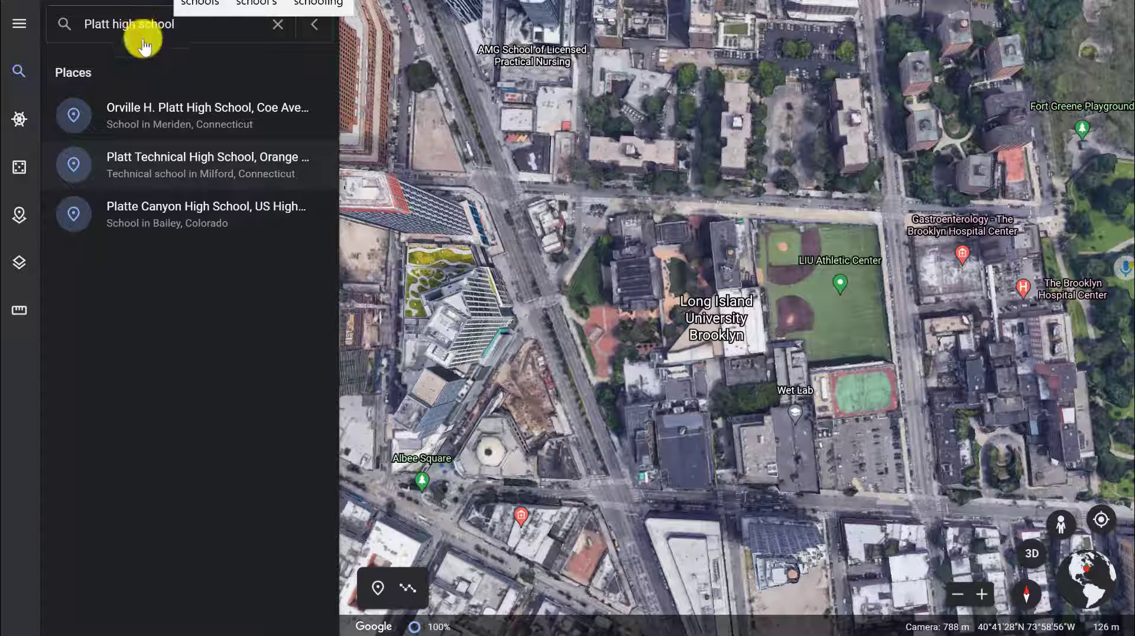
left_click(151, 110)
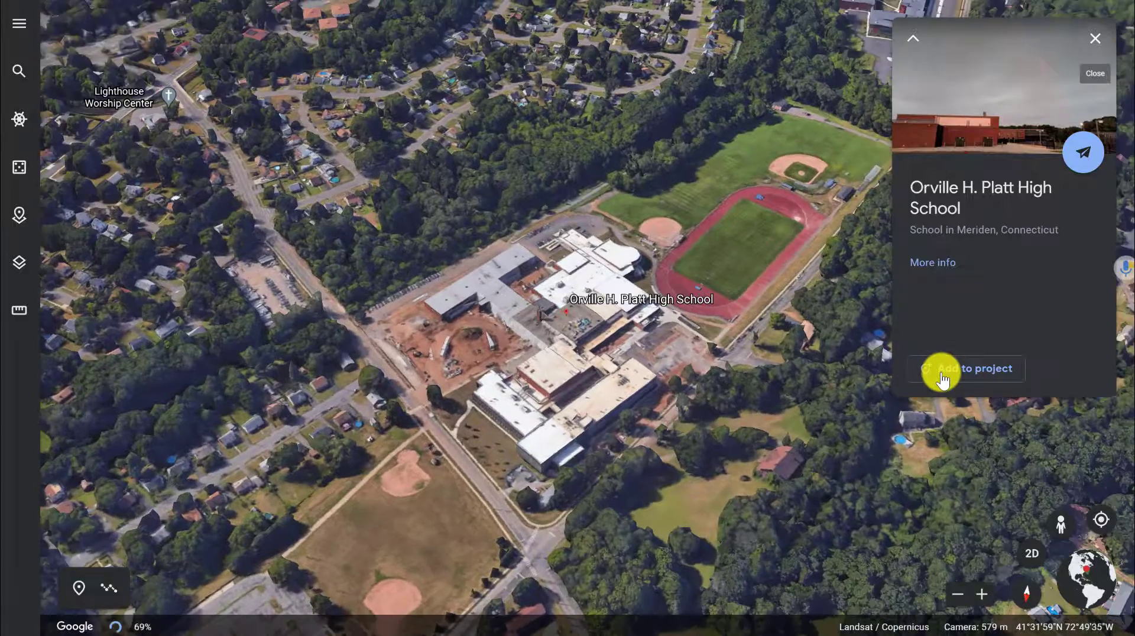
- Add the school to the project titled "(2017 - Present) Orville H. Platt High School" and open it for editing
left_click(941, 378)
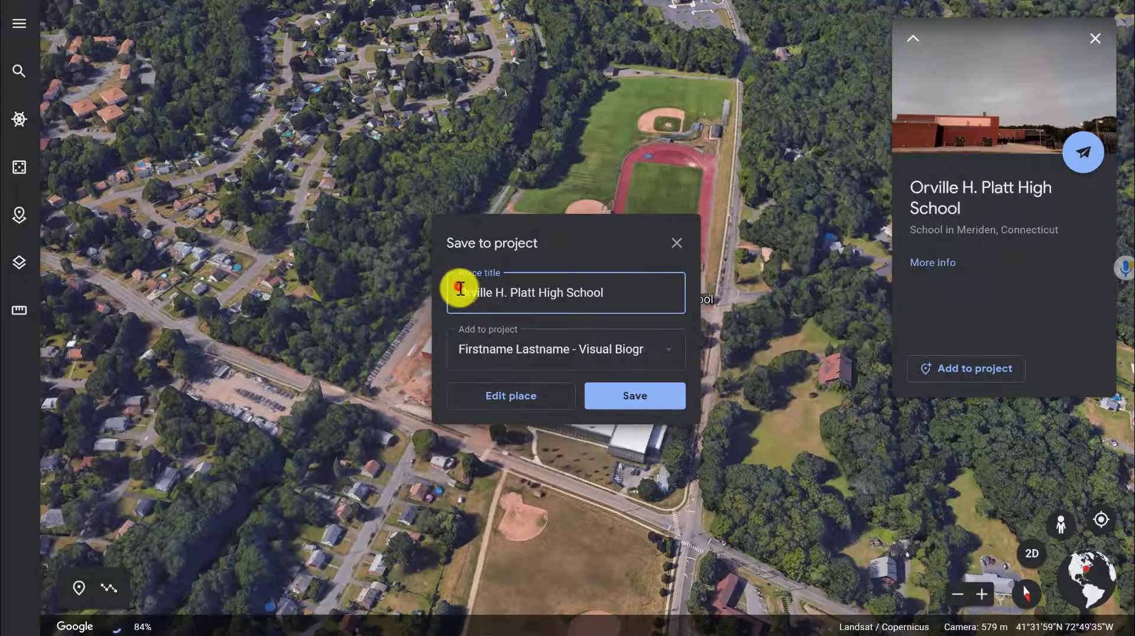
left_click(466, 295)
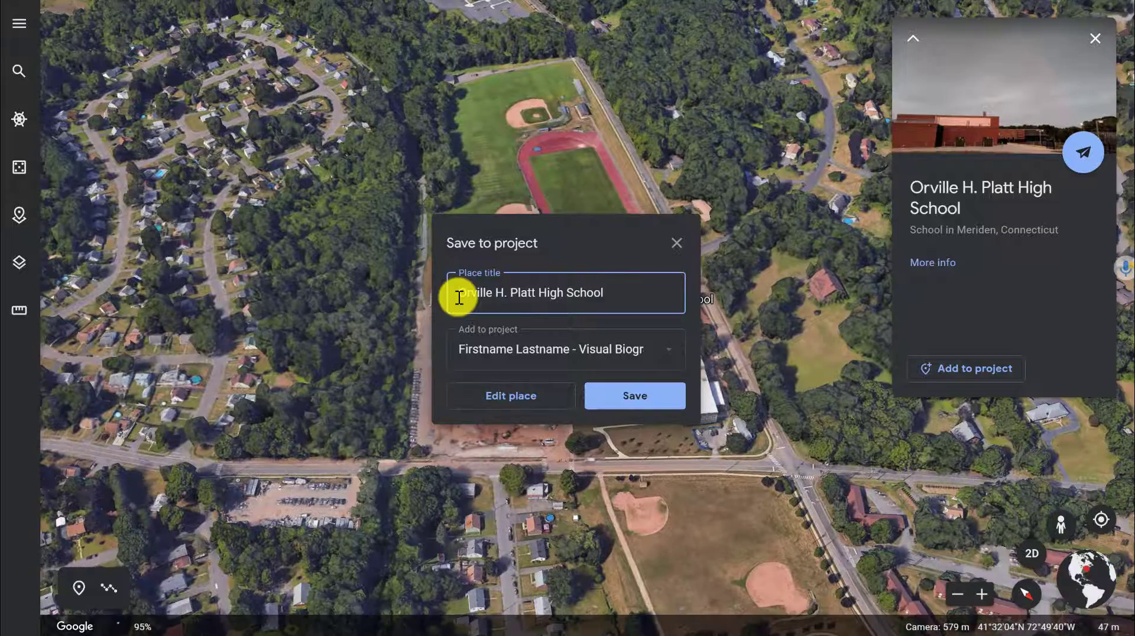
type("(")
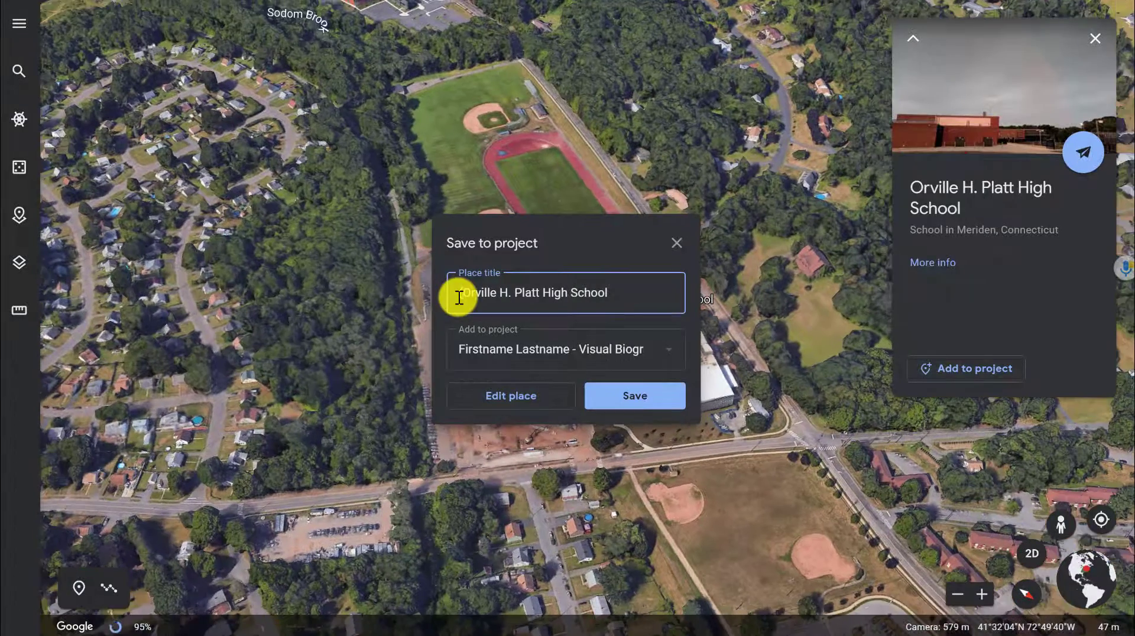
type("2017 ")
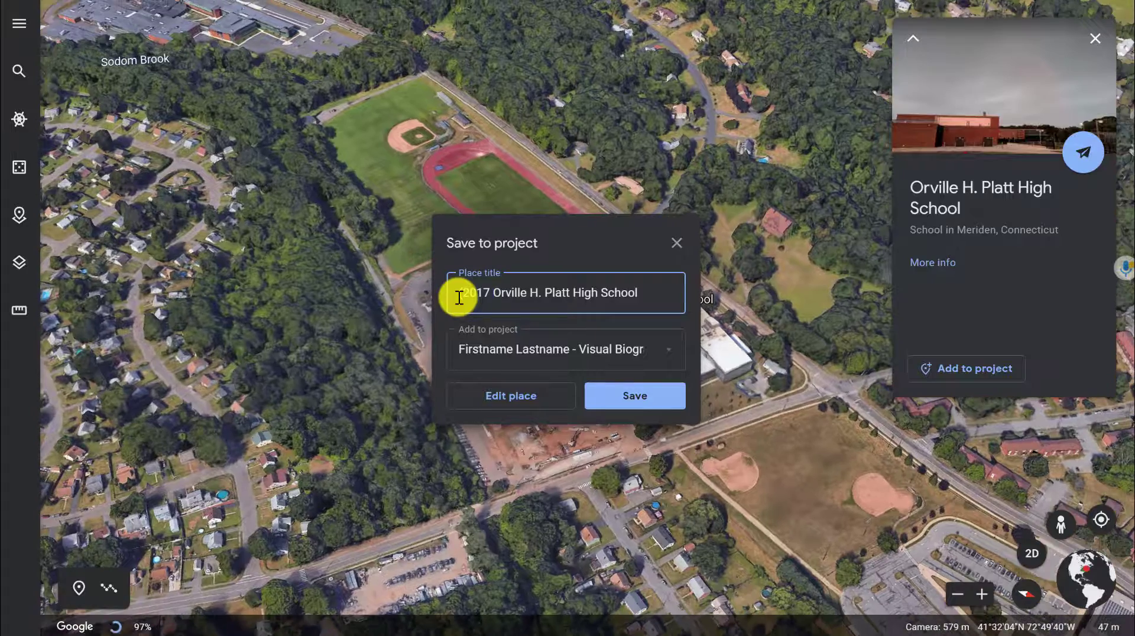
type("- Present)")
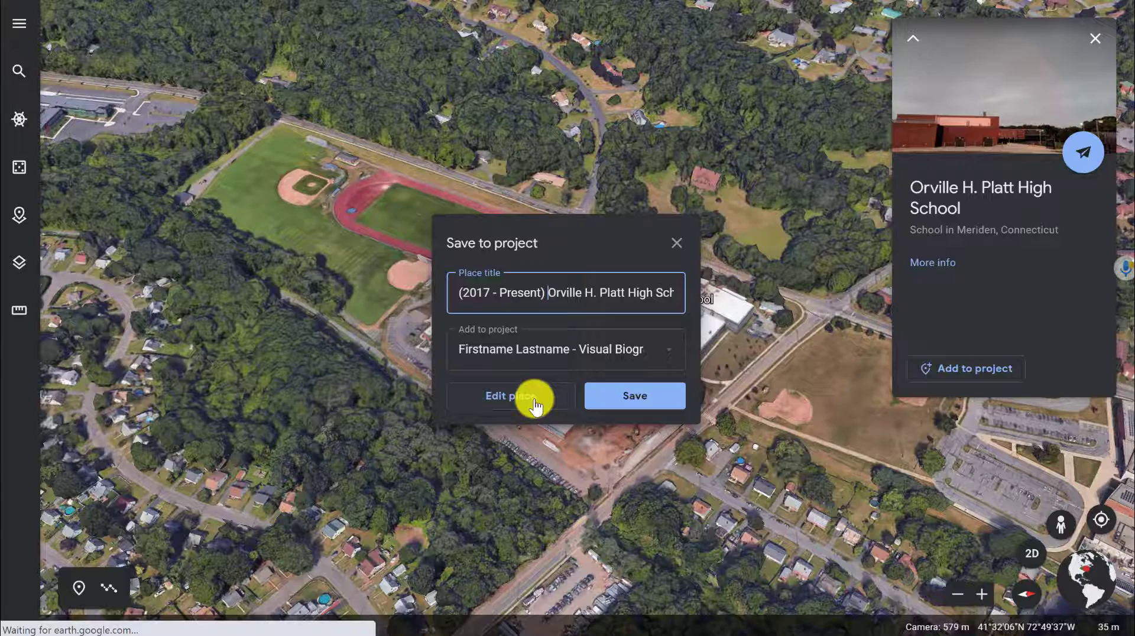
left_click(535, 406)
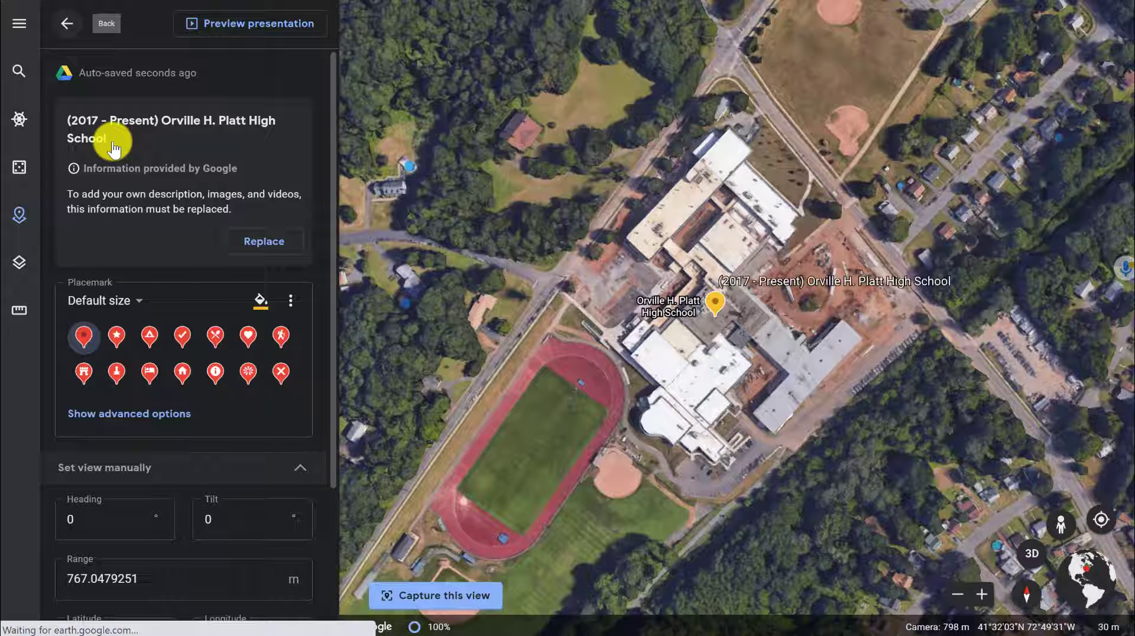
- Replace the Google-provided info and add the first Google Image Search result for "o h platt high school" as the place's image
left_click(254, 244)
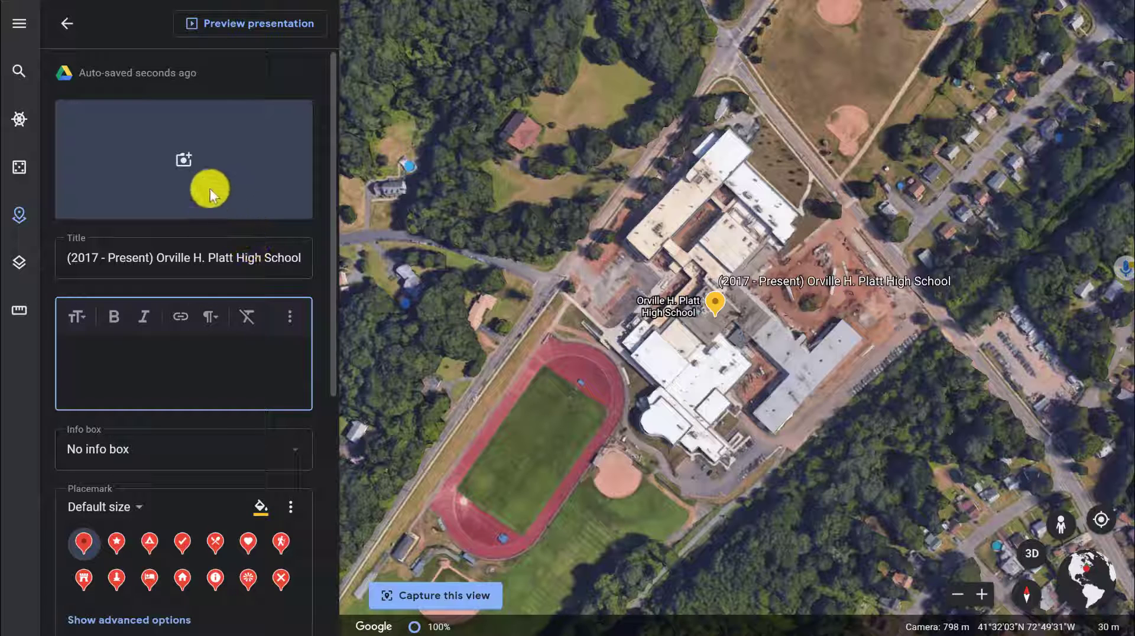
left_click(183, 155)
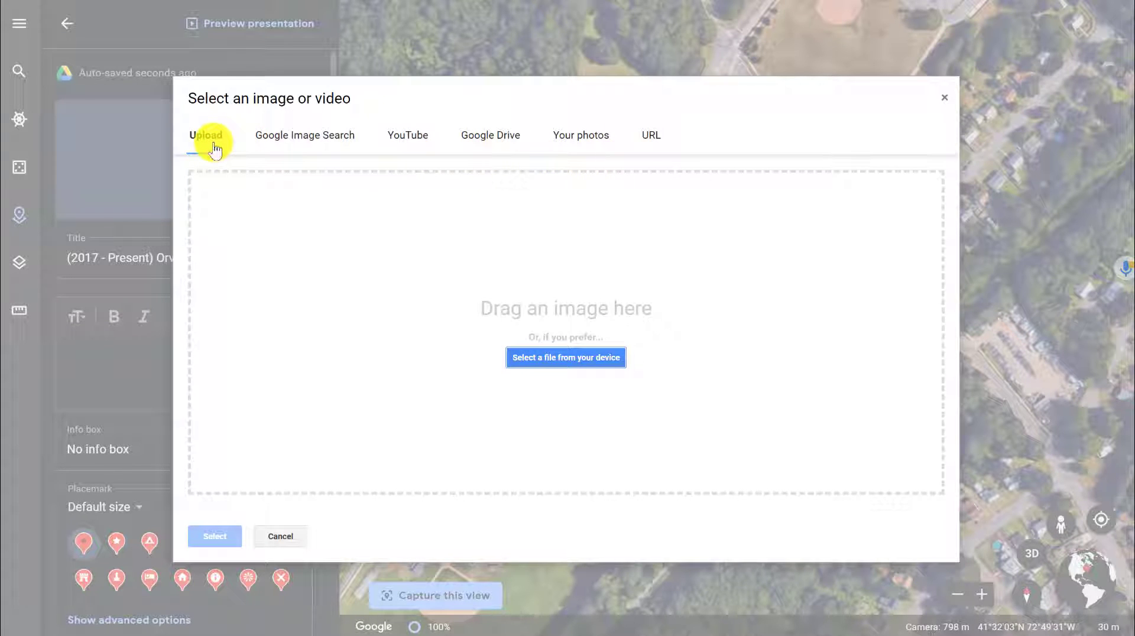
left_click(322, 144)
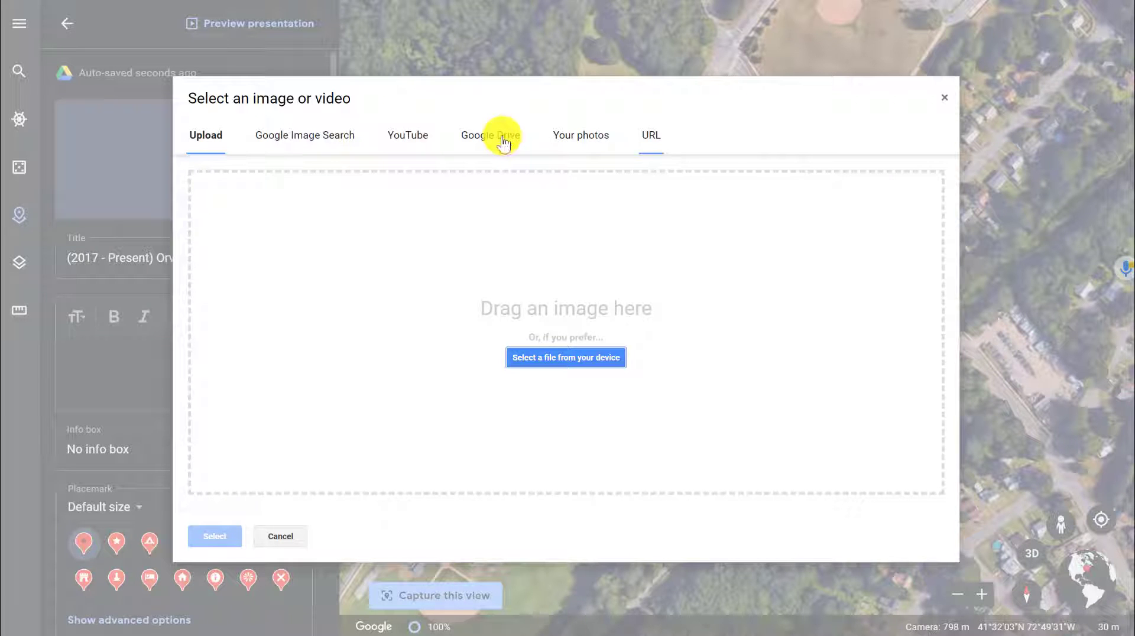
left_click(292, 135)
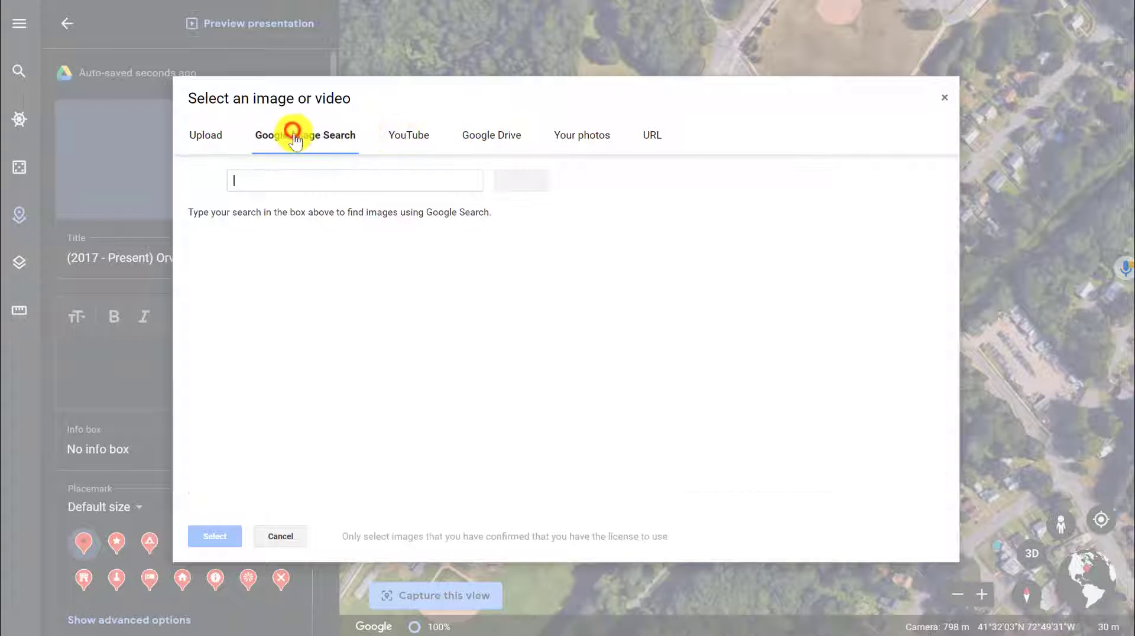
left_click(322, 181)
type("o")
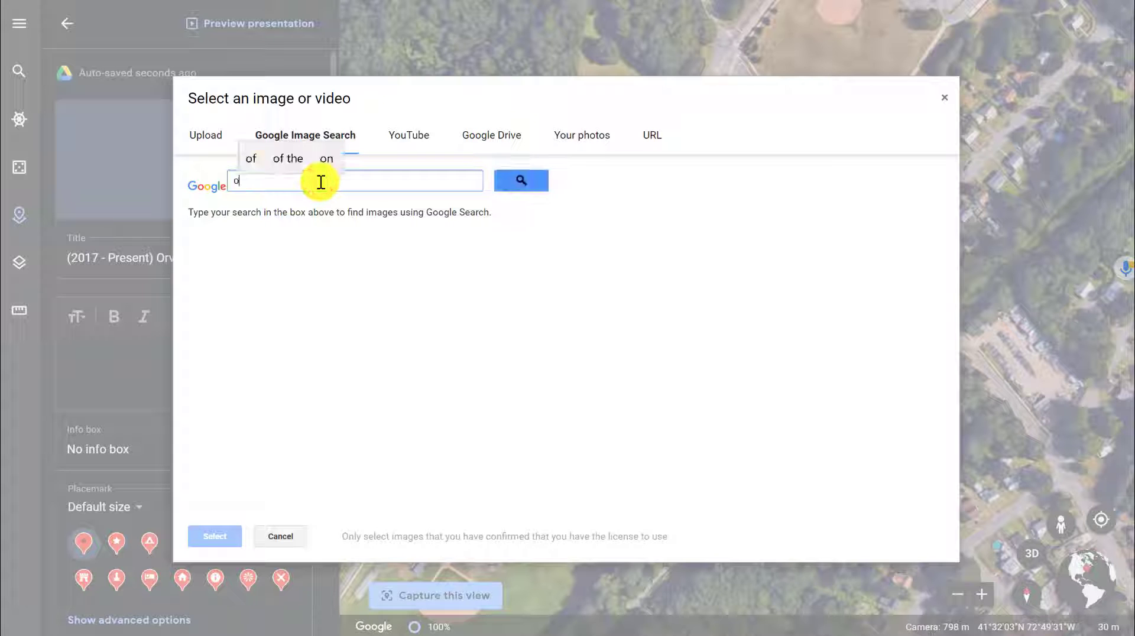
type(" h platt hig")
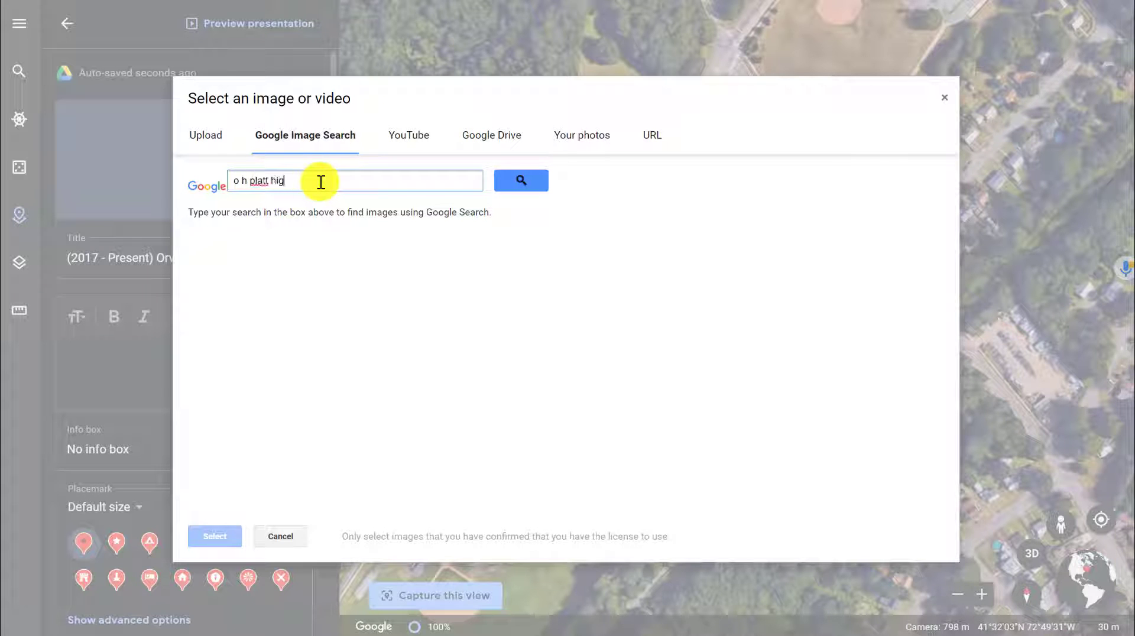
type("h school")
key("Return")
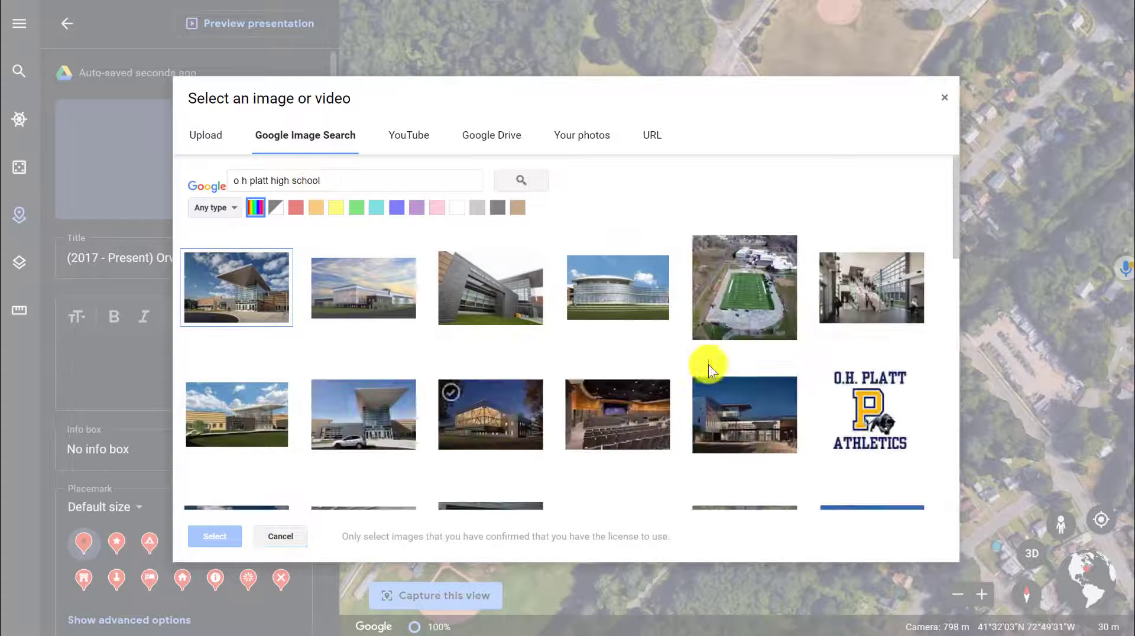
left_click(266, 275)
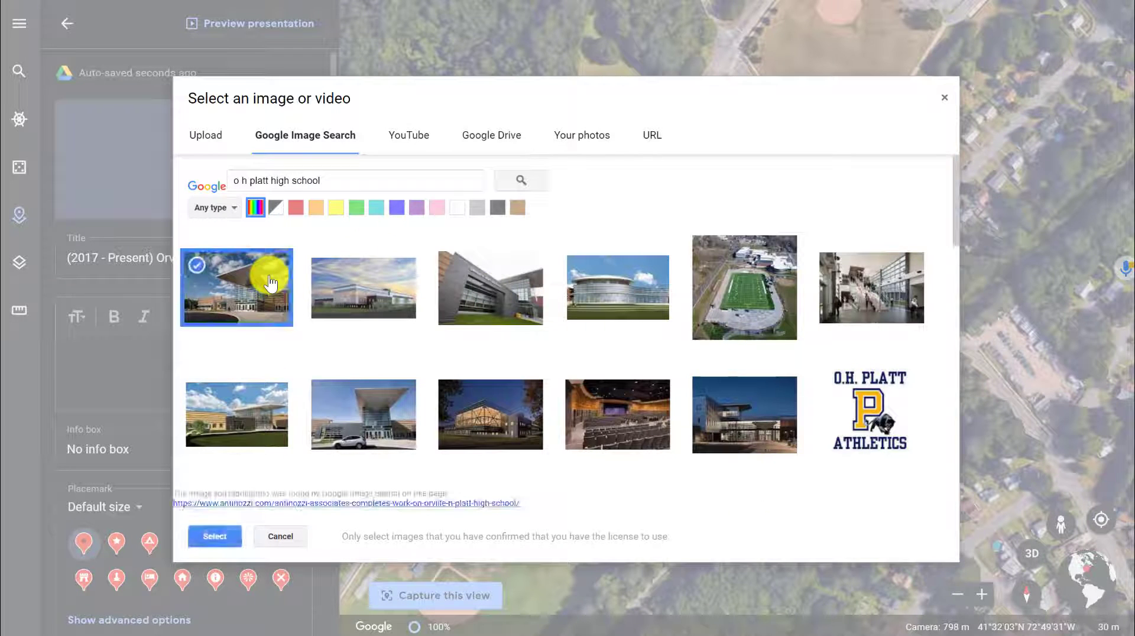
left_click(226, 546)
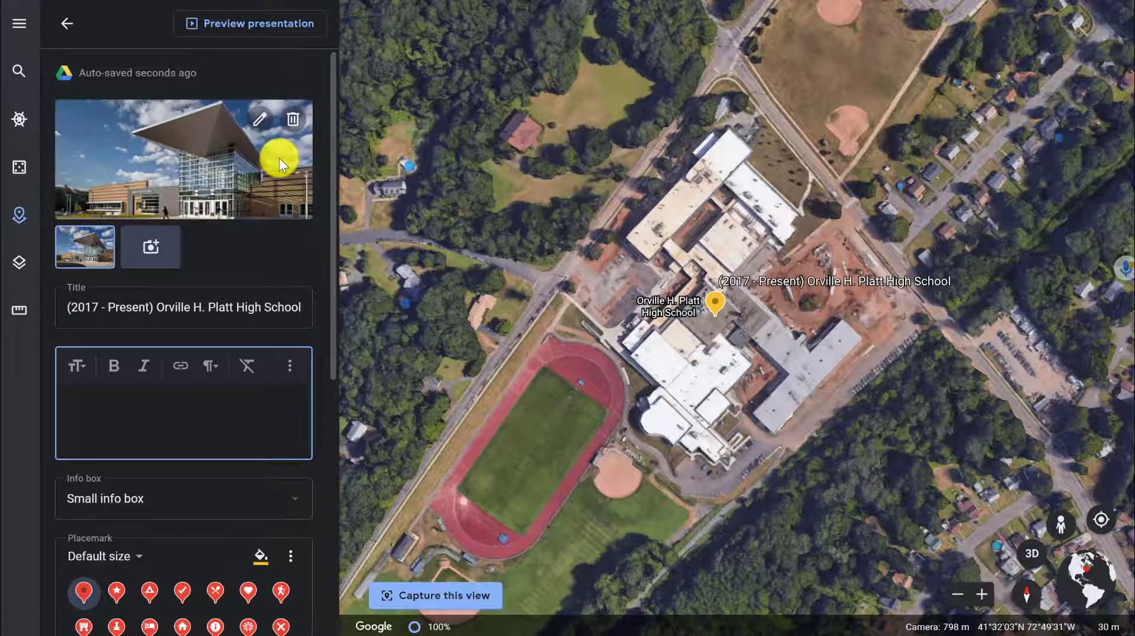
- Add a second image, IMG_4572.JPG, from the Google Drive folder LTSS > Google Earth Timeline
left_click(152, 248)
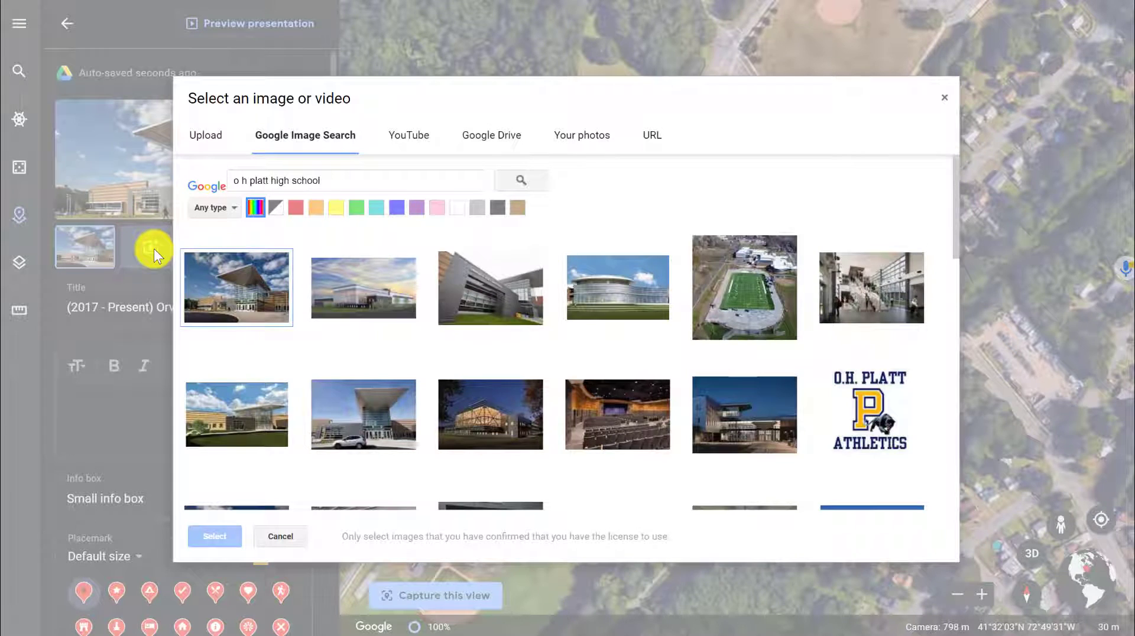
left_click(476, 141)
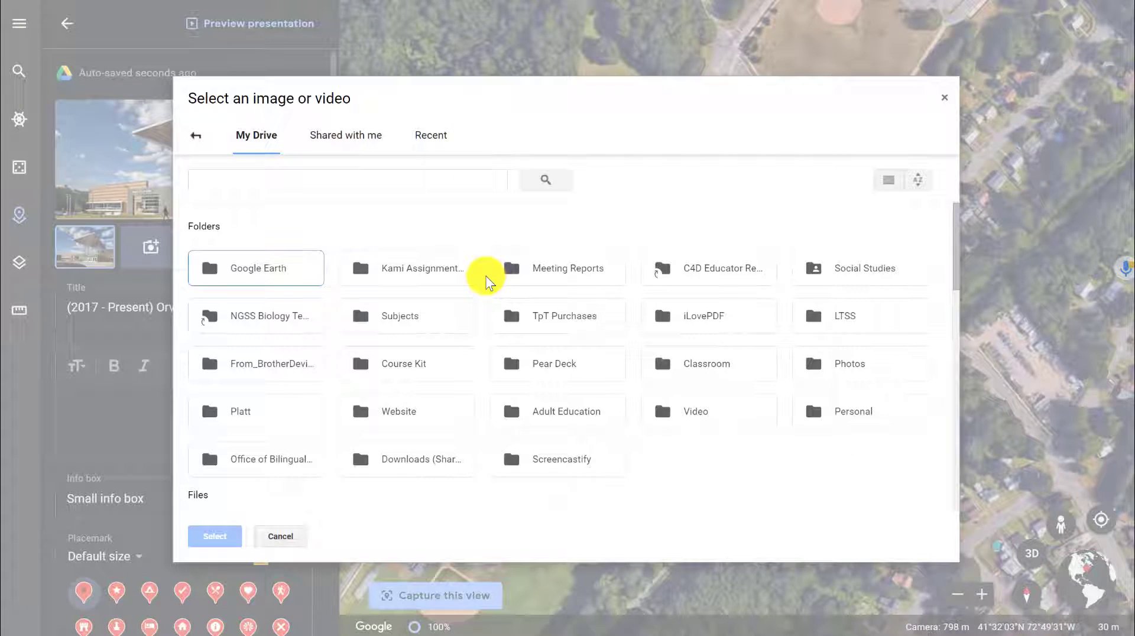
double_click(846, 319)
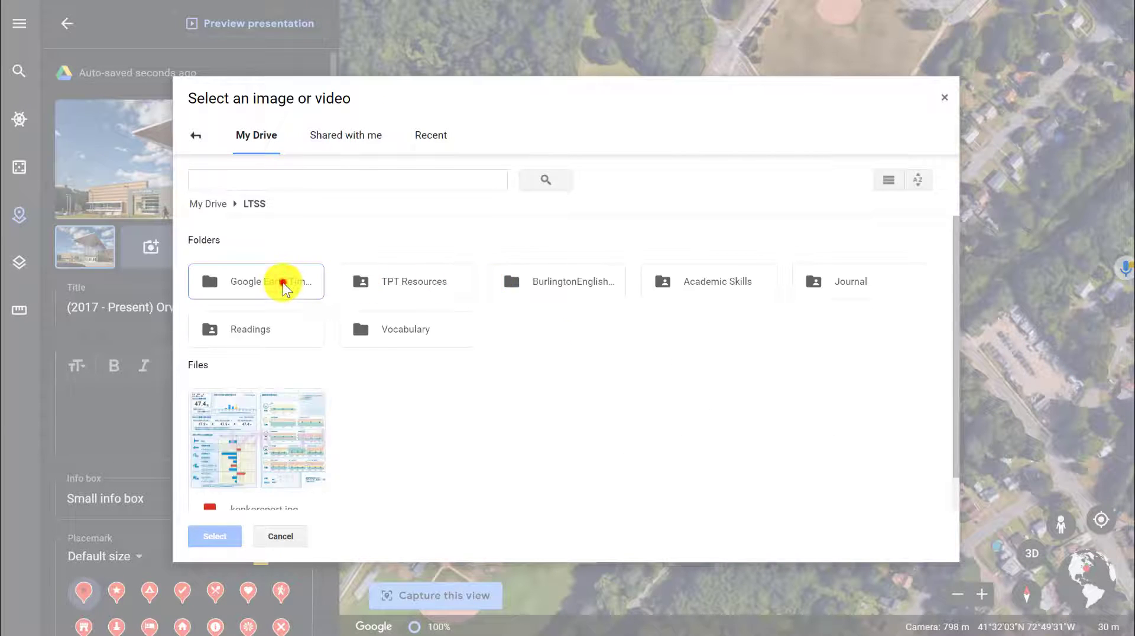
double_click(283, 282)
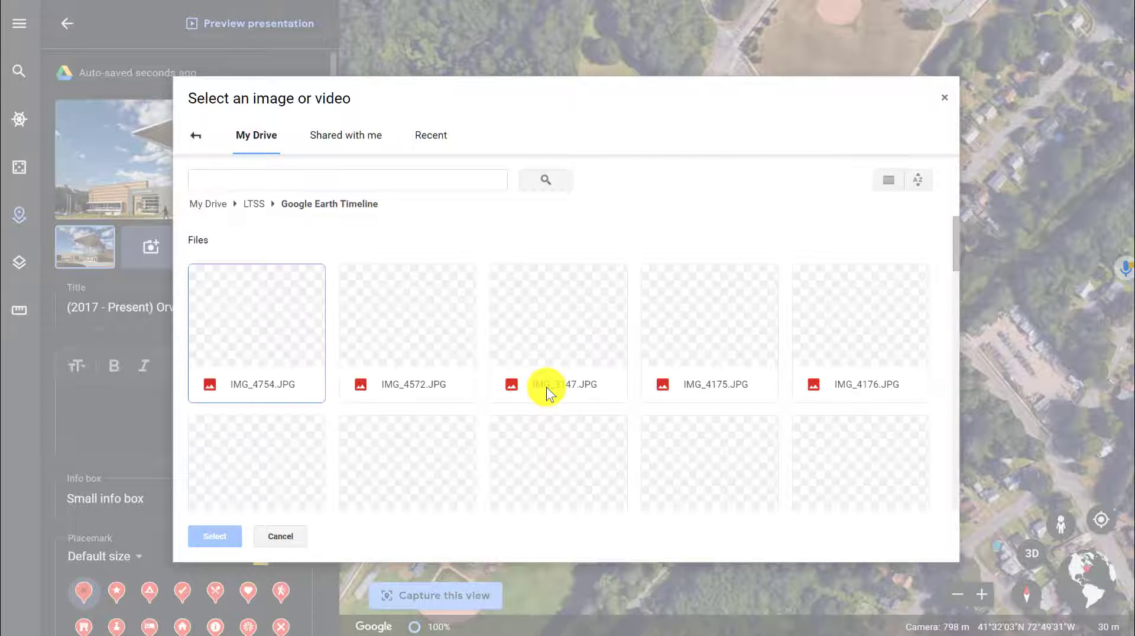
left_click(274, 316)
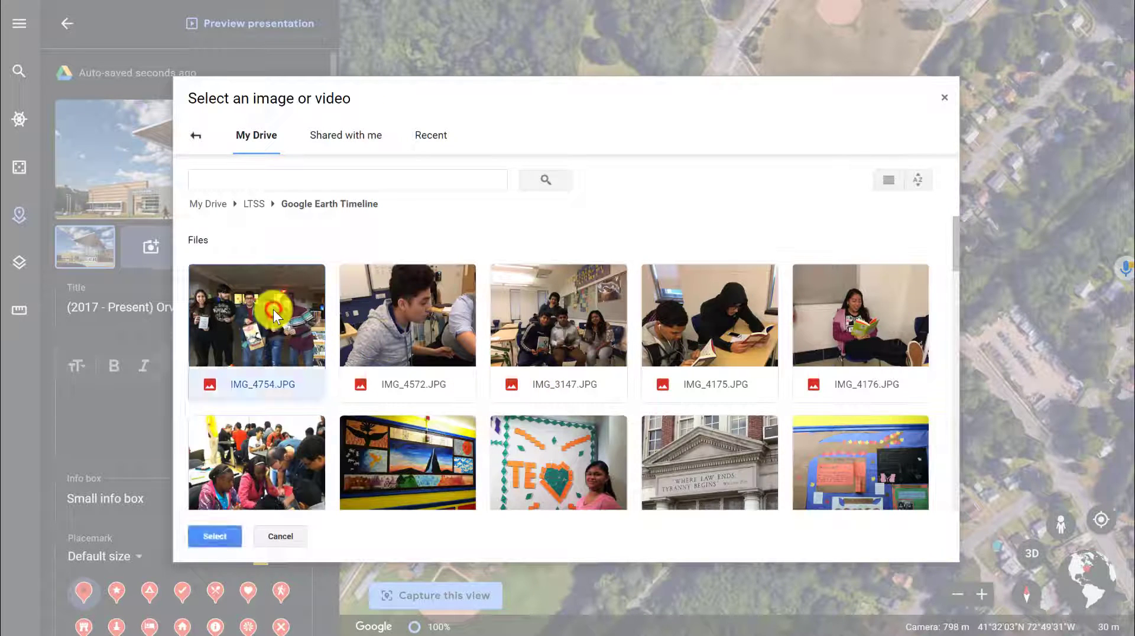
left_click(408, 314)
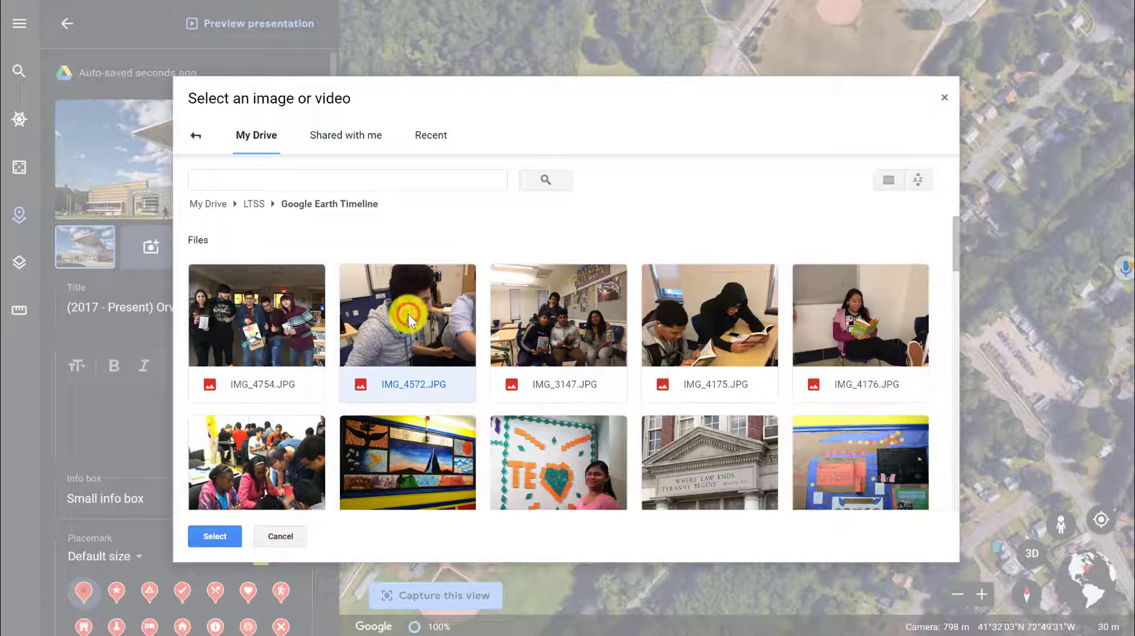
left_click(236, 537)
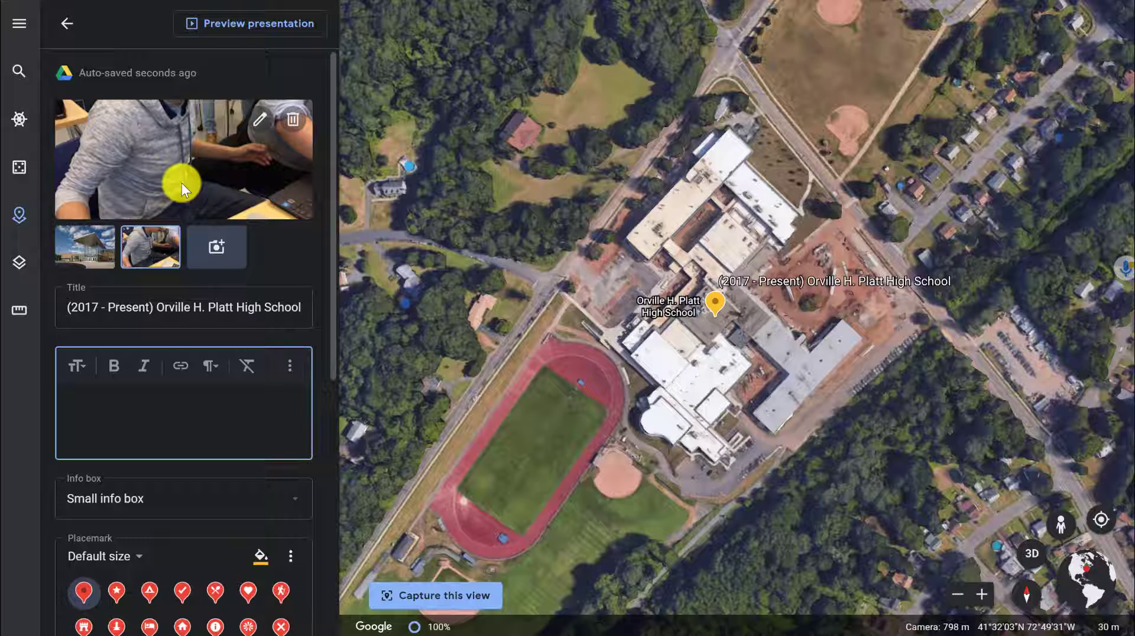
- Paste a description about becoming an ESL tutor at Platt, teaching ESL and History since 2018, and advising clubs
left_click(175, 449)
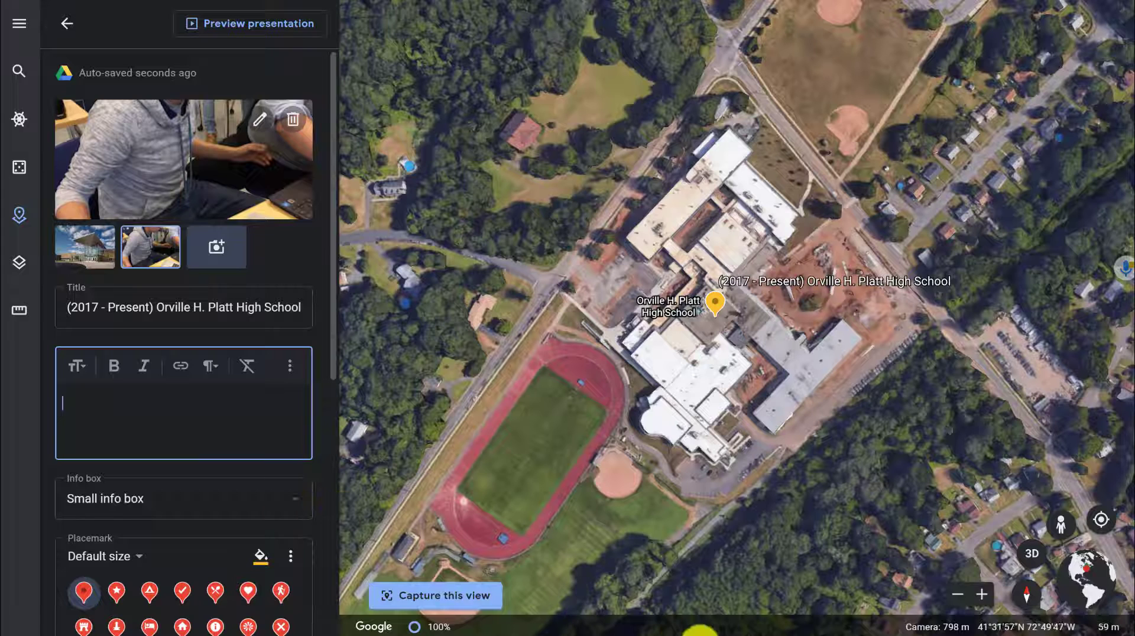
left_click(767, 627)
left_click(1085, 590)
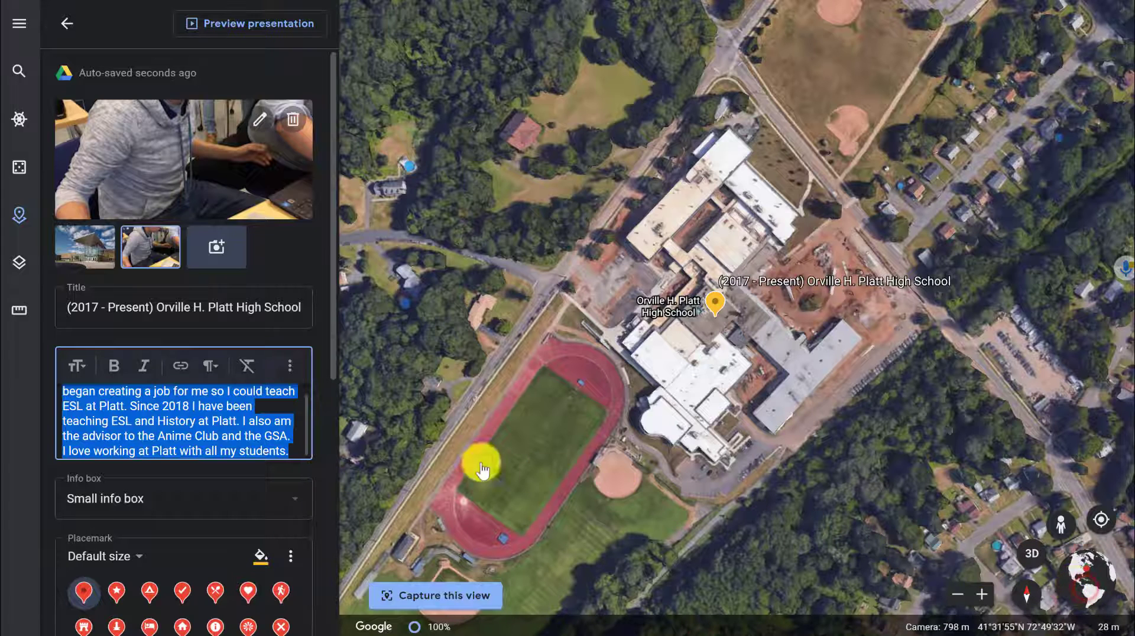
- Scroll through the pasted description to review its text
left_click(143, 391)
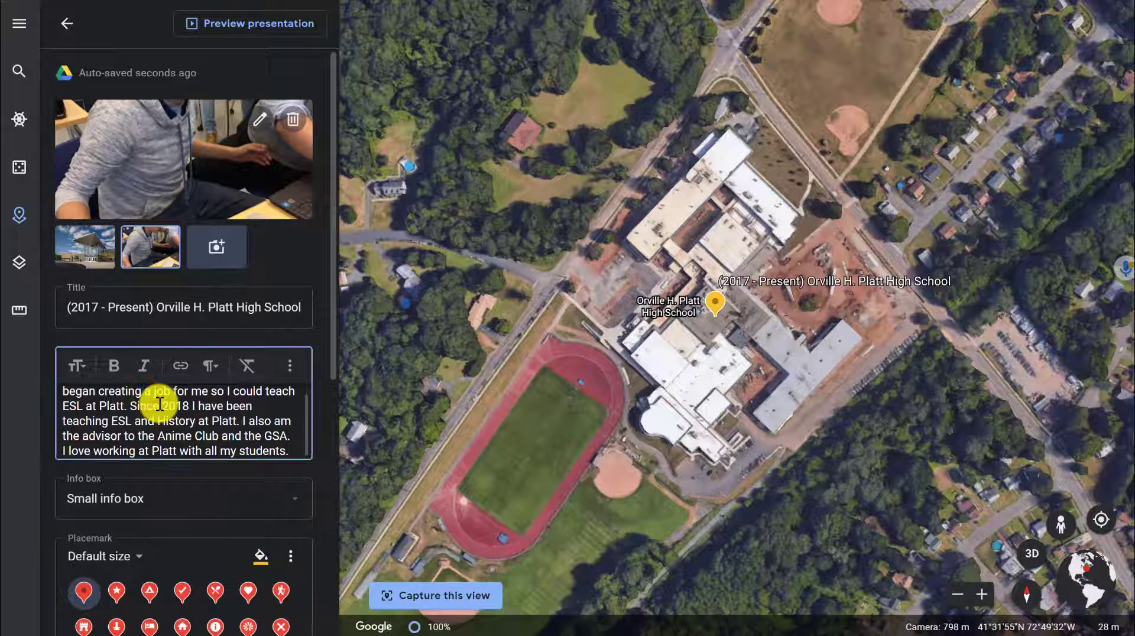
scroll(160, 404, "up", 5)
scroll(160, 404, "down", 4)
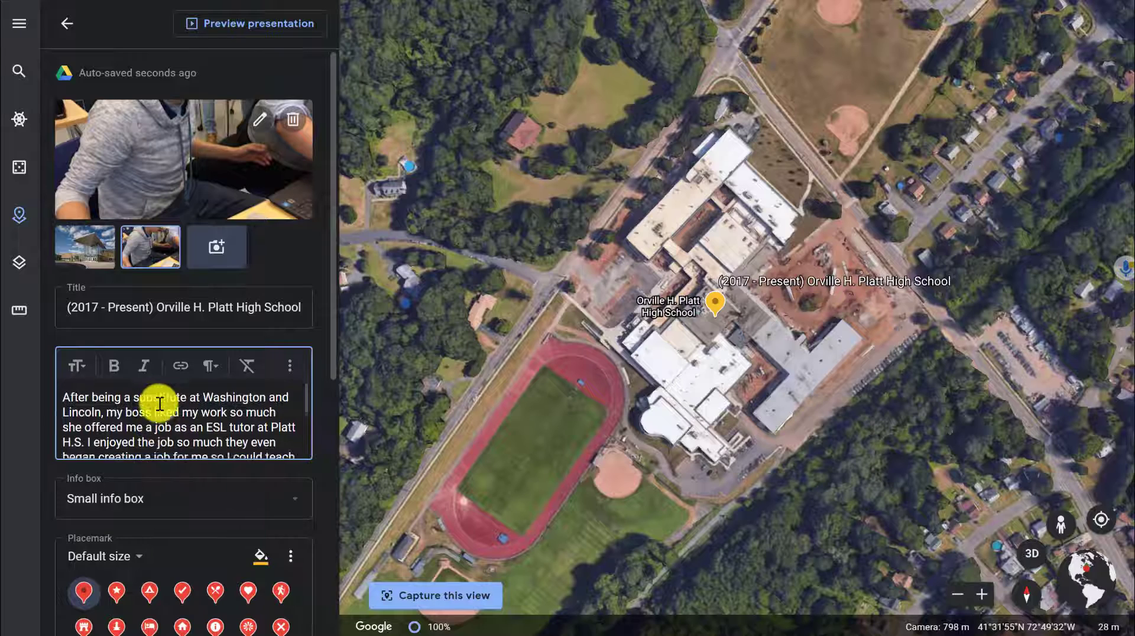
scroll(160, 404, "up", 5)
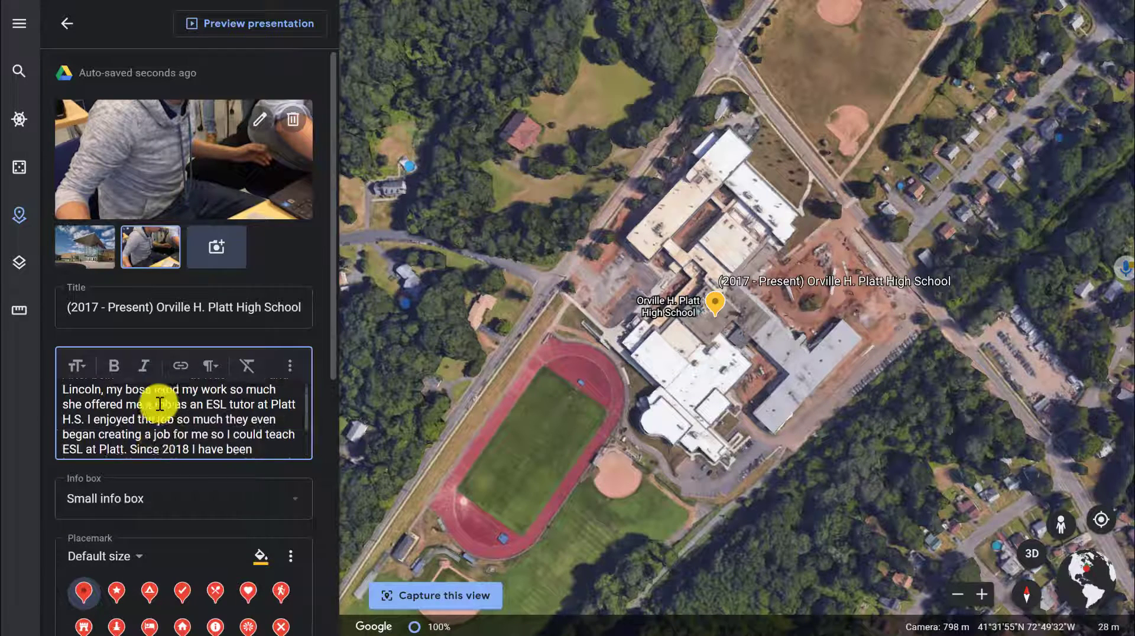
scroll(159, 404, "down", 5)
scroll(160, 404, "up", 5)
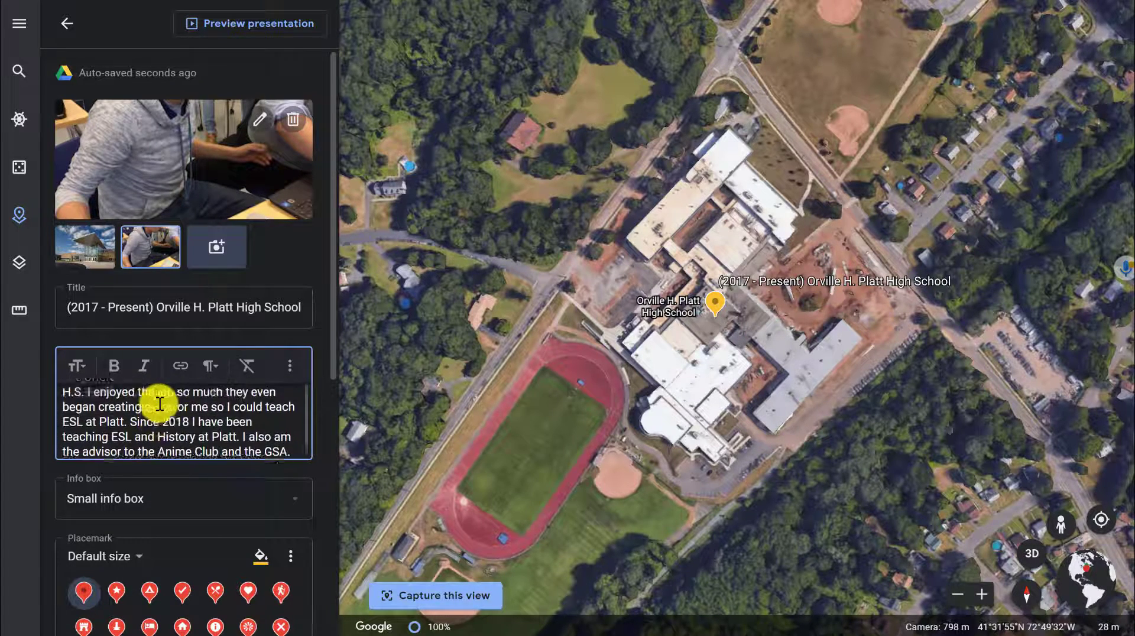
scroll(159, 403, "down", 5)
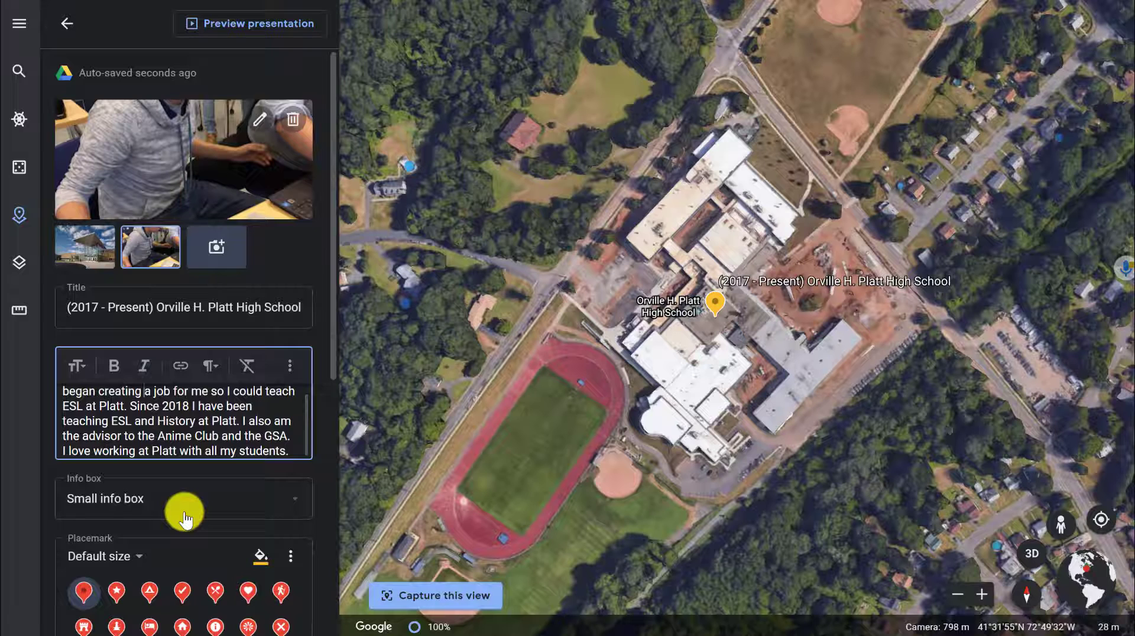
- Change the placemark to the Vista icon and set its custom color to #a002f3
scroll(185, 518, "down", 2)
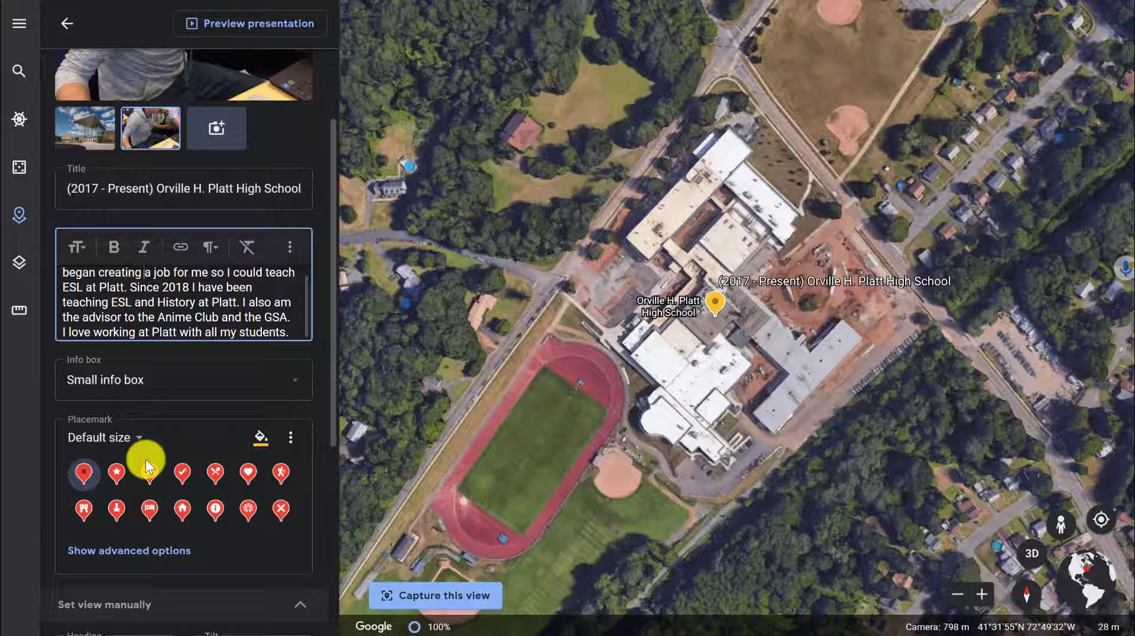
left_click(251, 506)
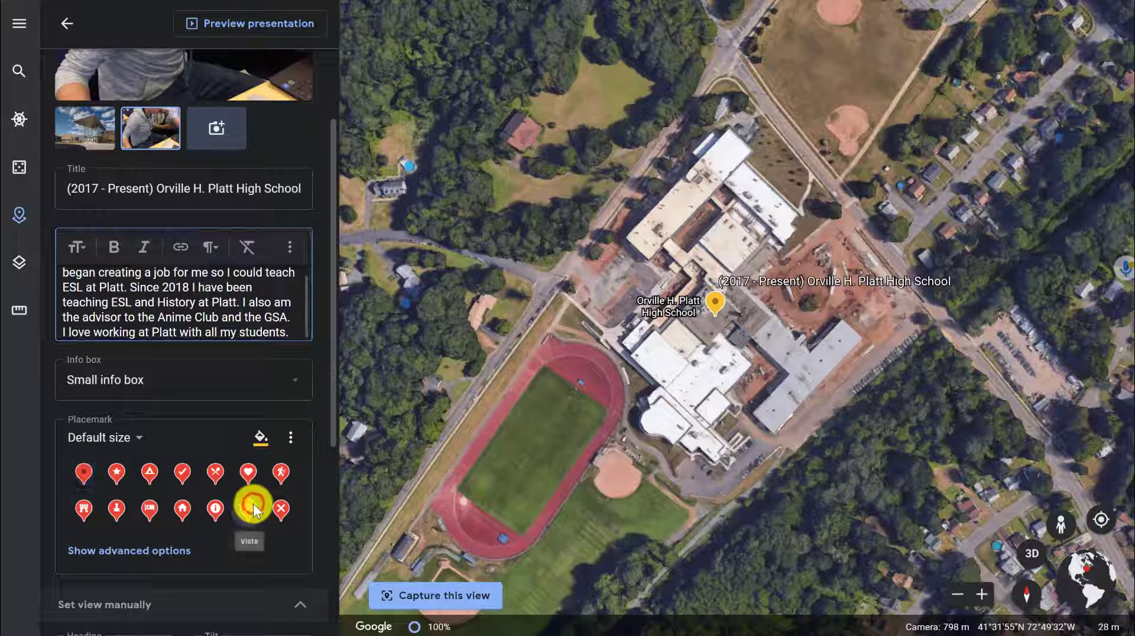
left_click(256, 434)
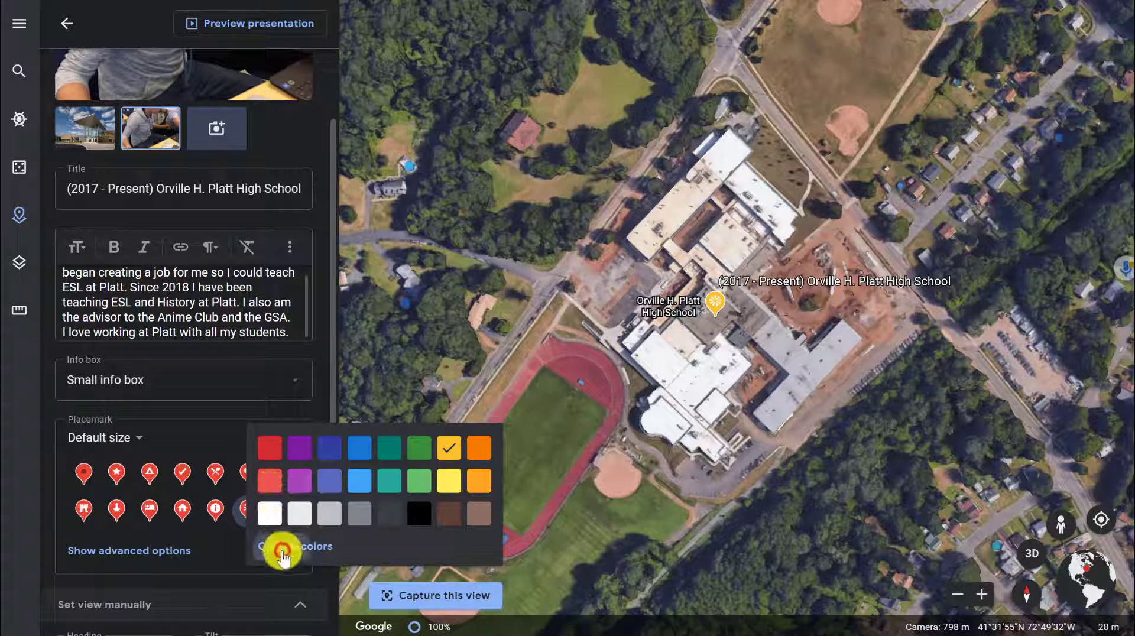
left_click(282, 555)
left_click_drag(629, 275, 616, 302)
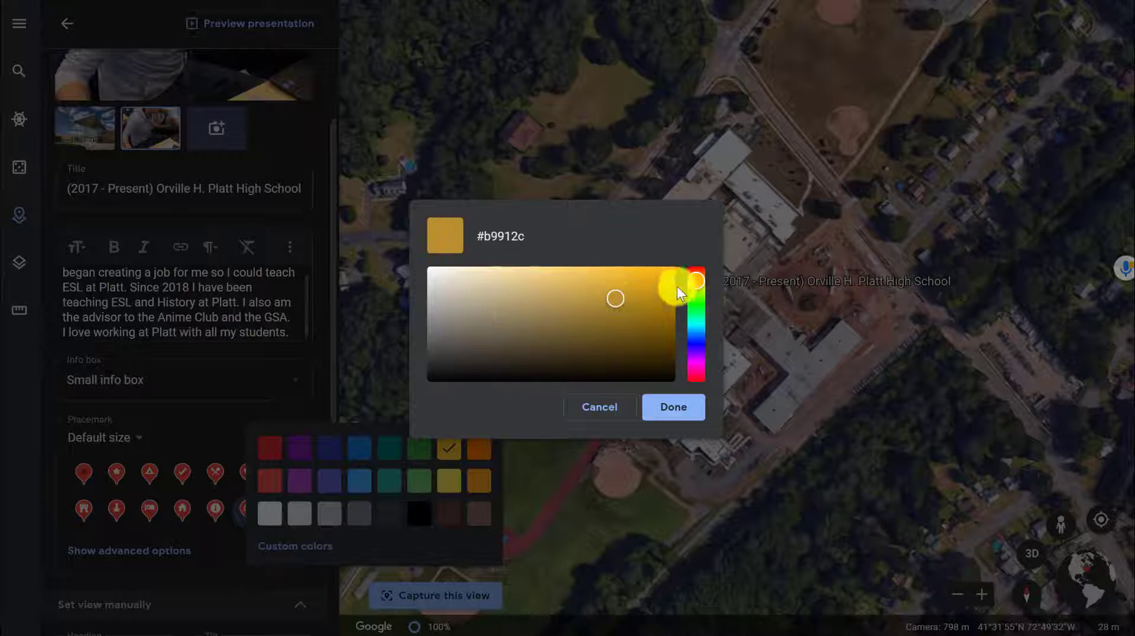
left_click_drag(698, 281, 714, 356)
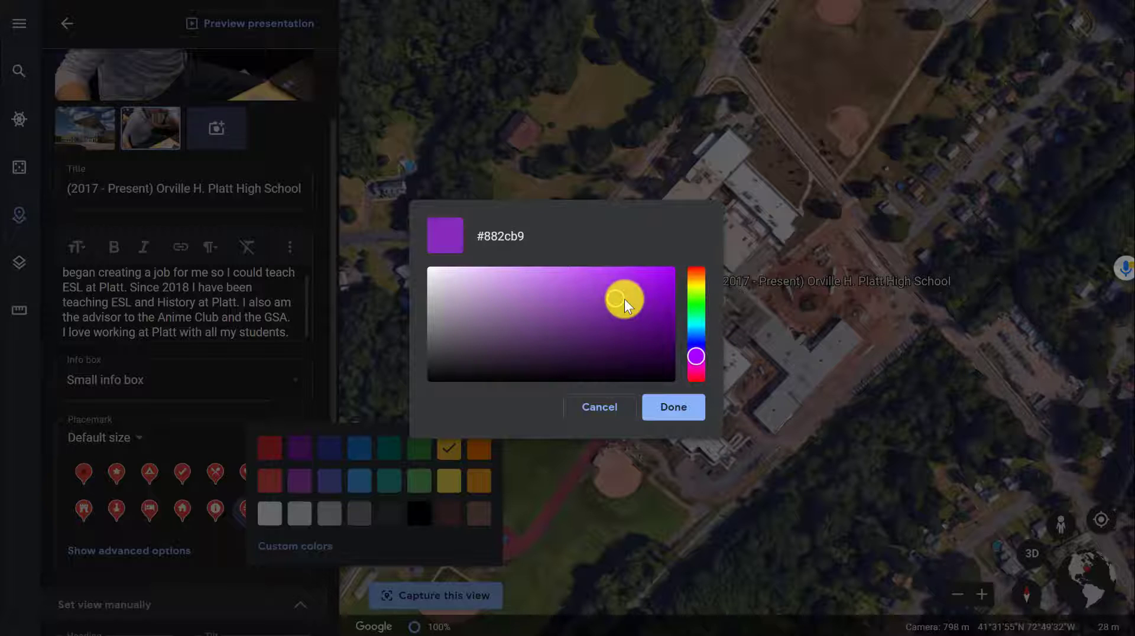
left_click_drag(637, 290, 674, 273)
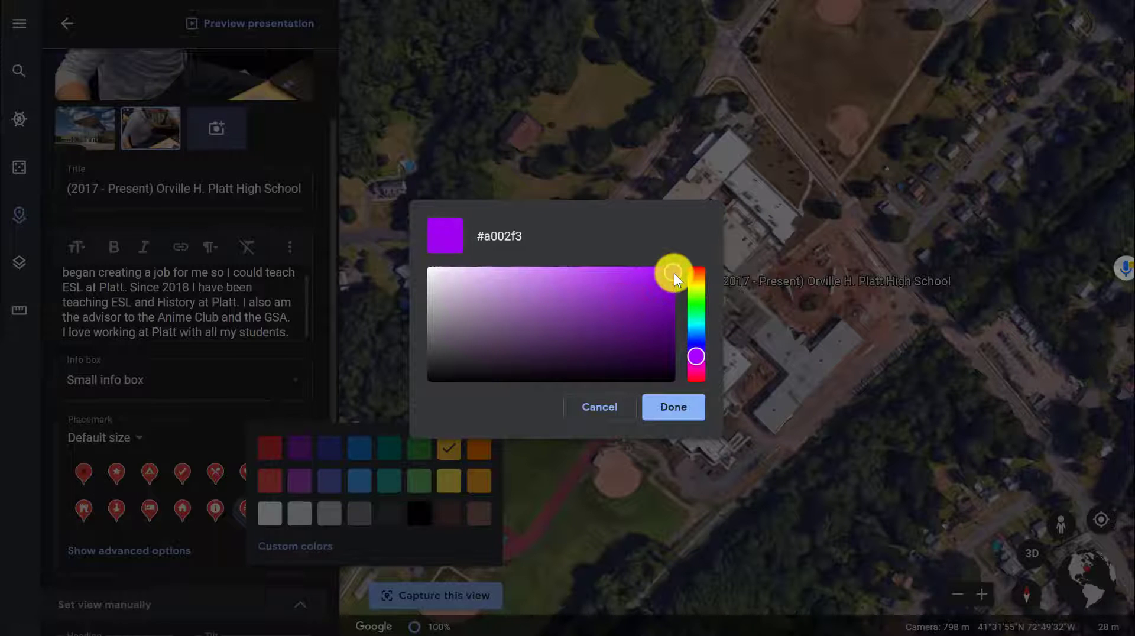
left_click(681, 406)
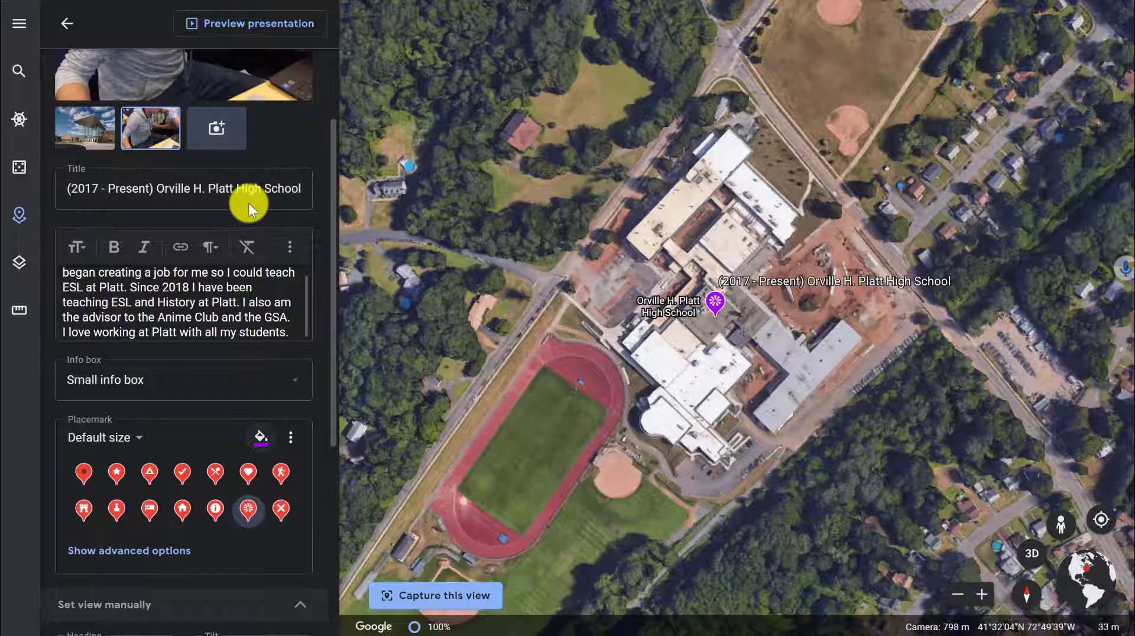
- Close the place editor and return to the project overview
scroll(249, 204, "down", 5)
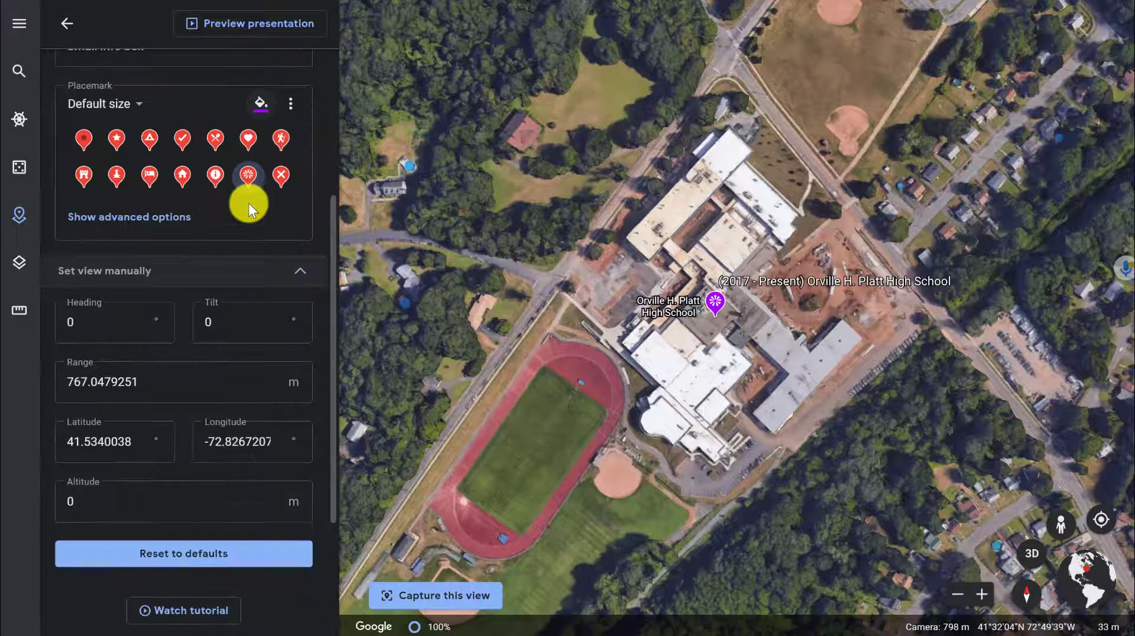
scroll(248, 203, "up", 5)
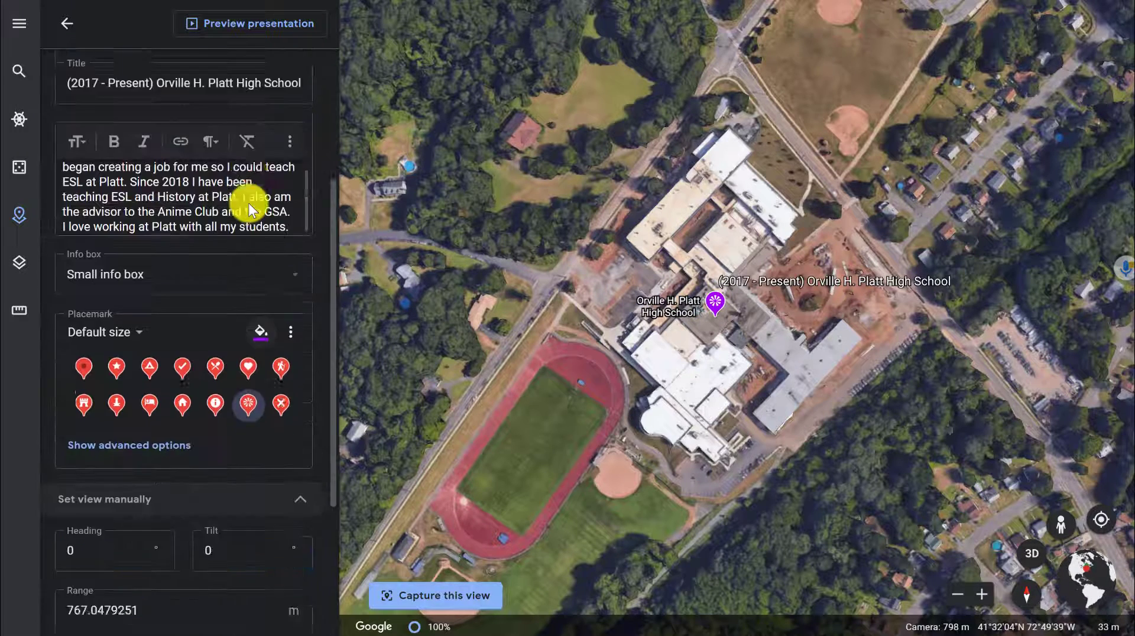
left_click(74, 27)
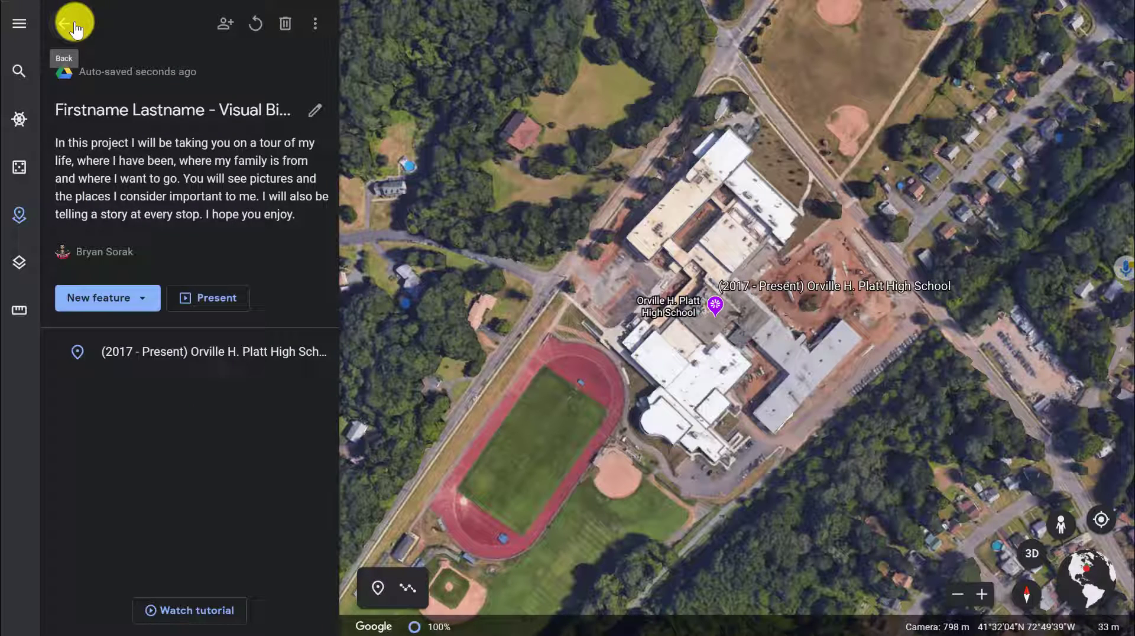
left_click(130, 300)
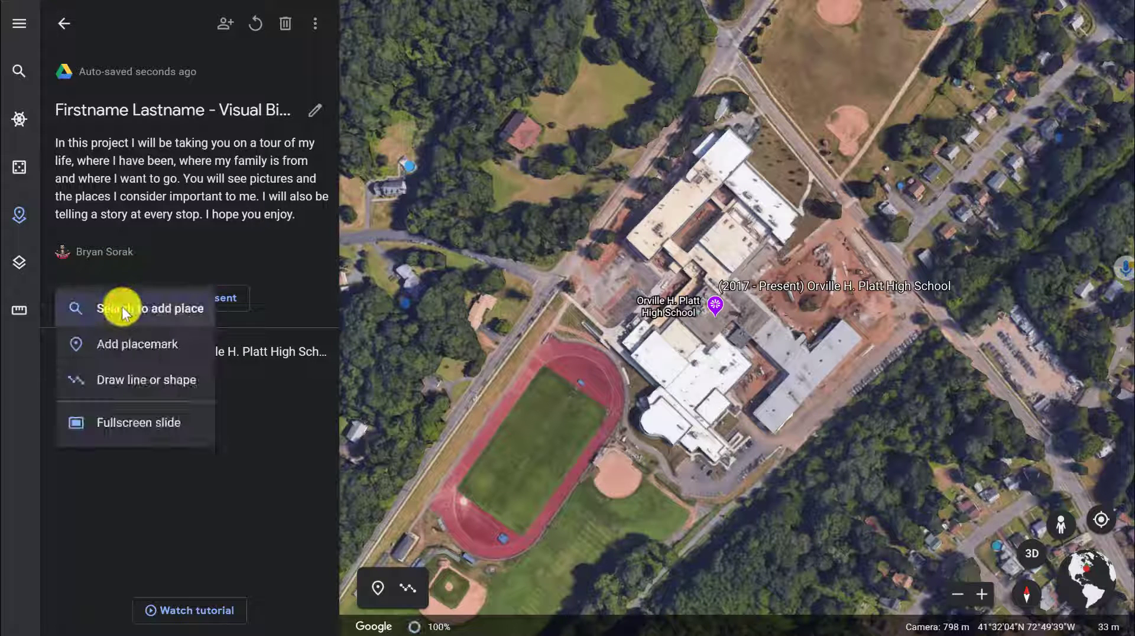
left_click(294, 249)
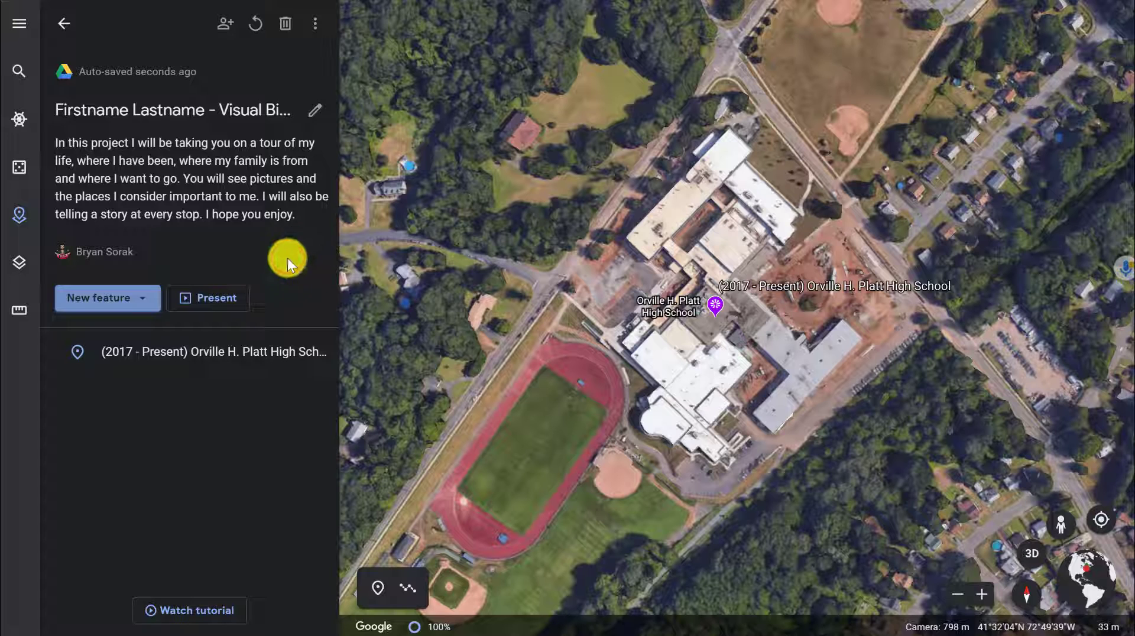
- Zoom the map out and scroll through the project's full list of places to review every life stop
mouse_move(211, 364)
mouse_move(940, 608)
left_click(1078, 588)
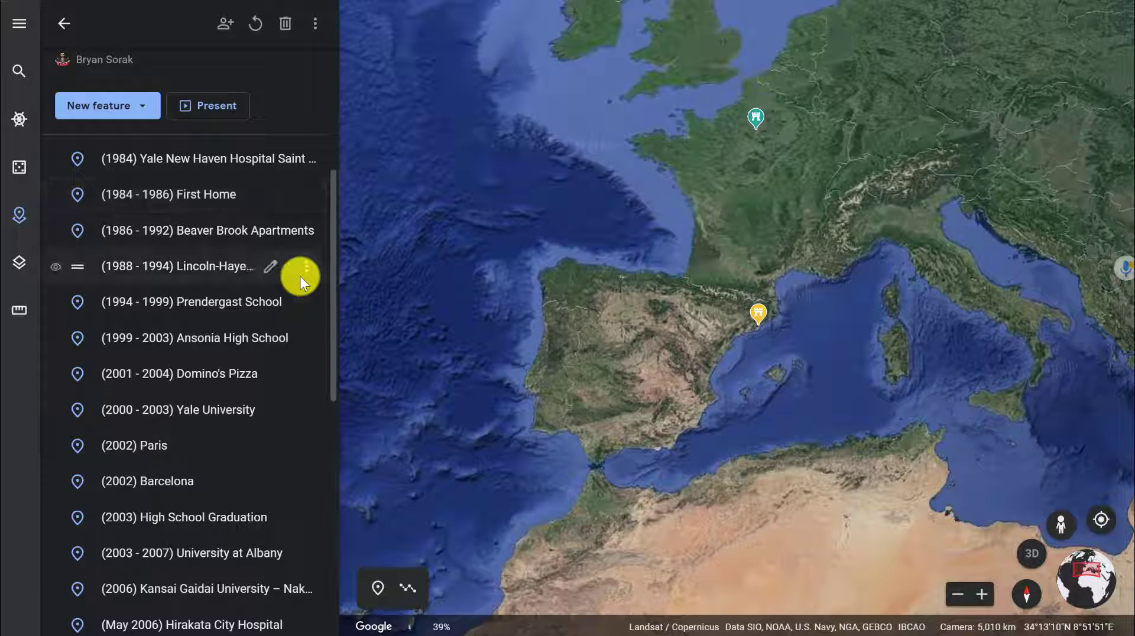
scroll(300, 275, "up", 1)
scroll(301, 276, "down", 3)
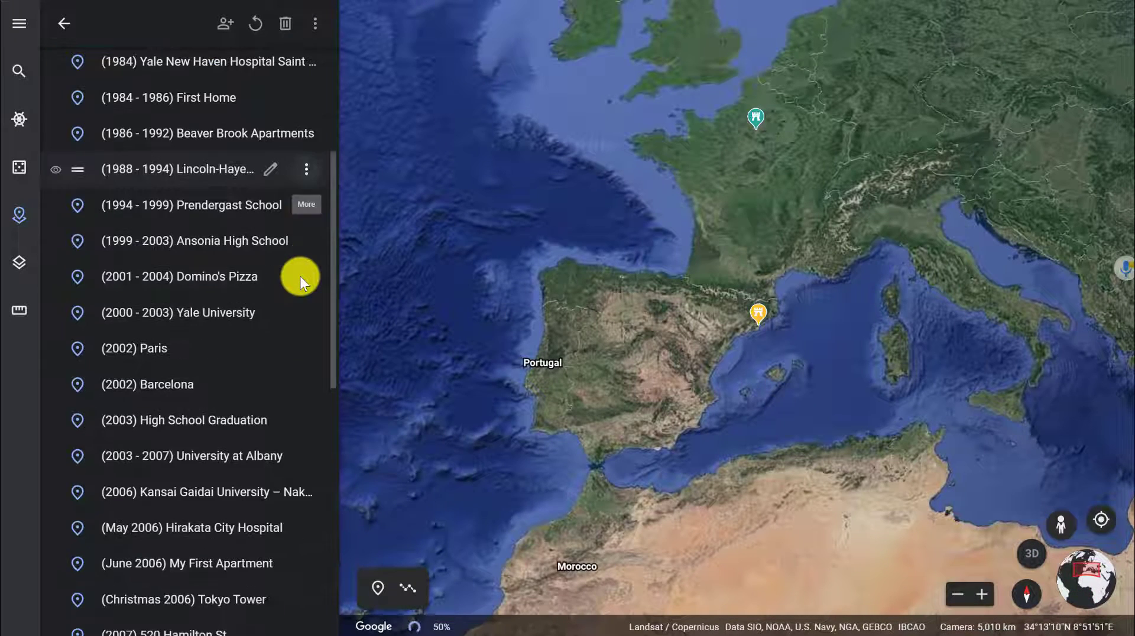
scroll(301, 275, "down", 4)
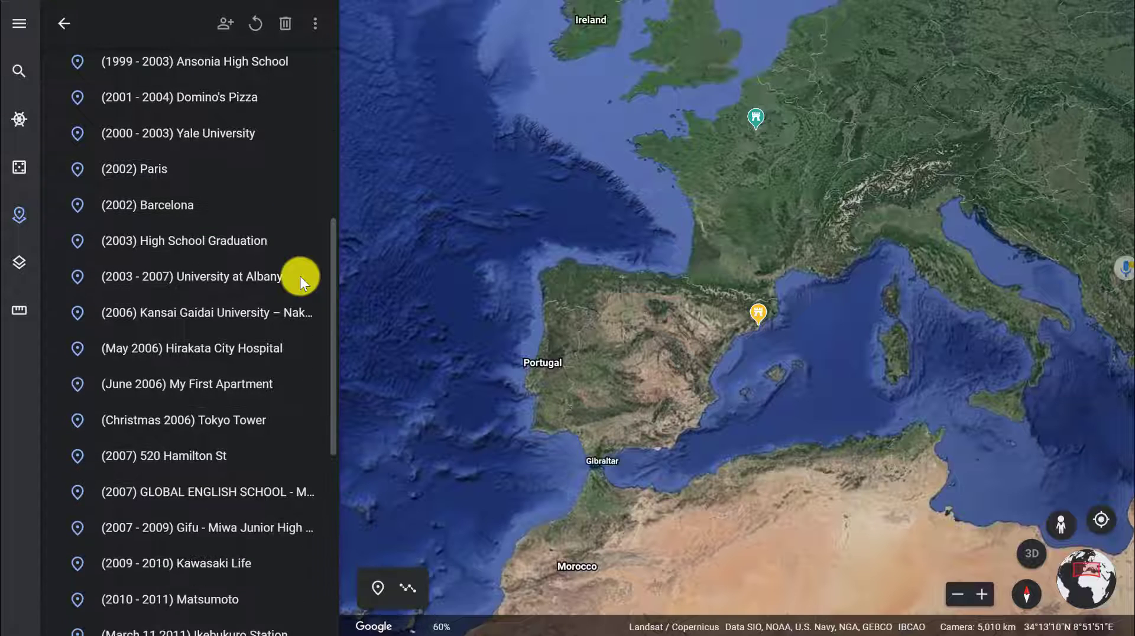
scroll(300, 275, "down", 2)
scroll(300, 275, "down", 2)
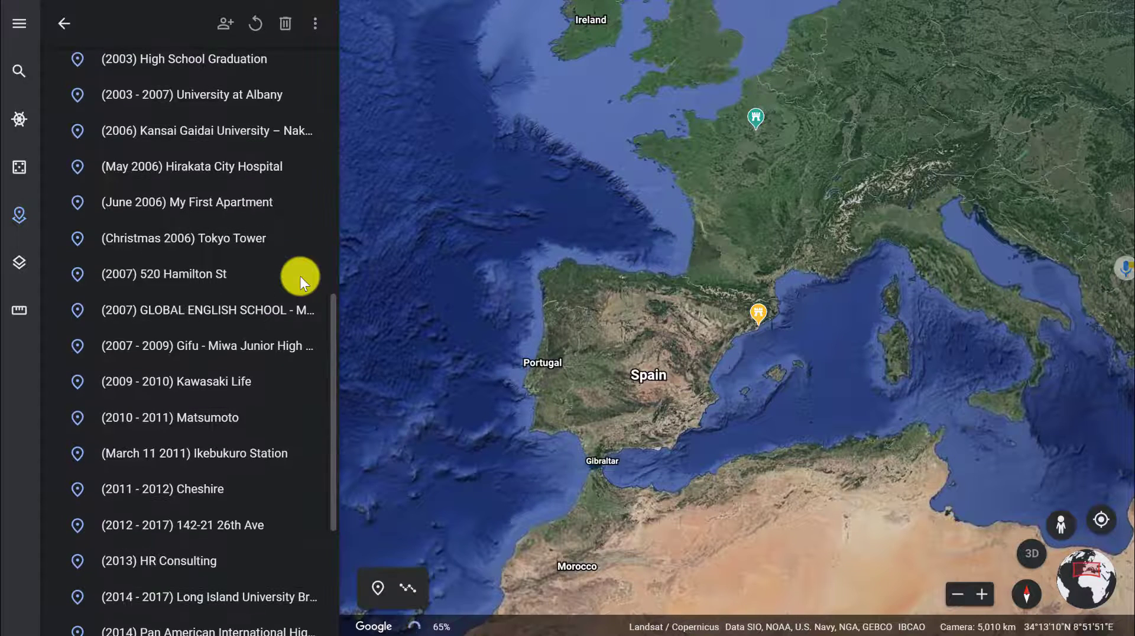
scroll(301, 275, "down", 3)
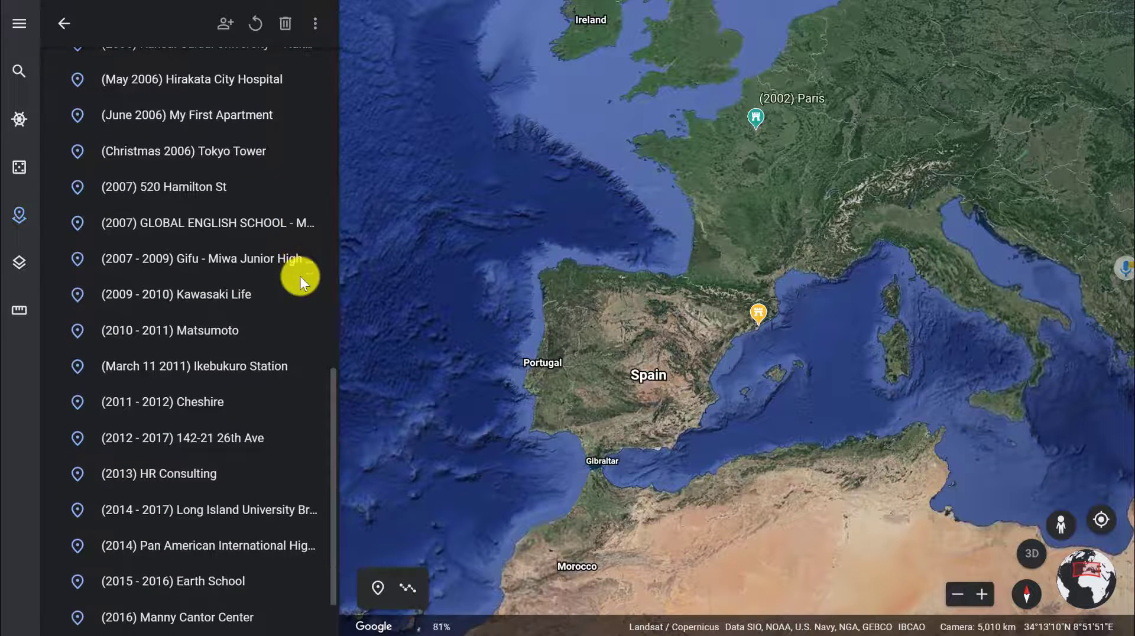
scroll(301, 276, "down", 1)
scroll(301, 276, "up", 3)
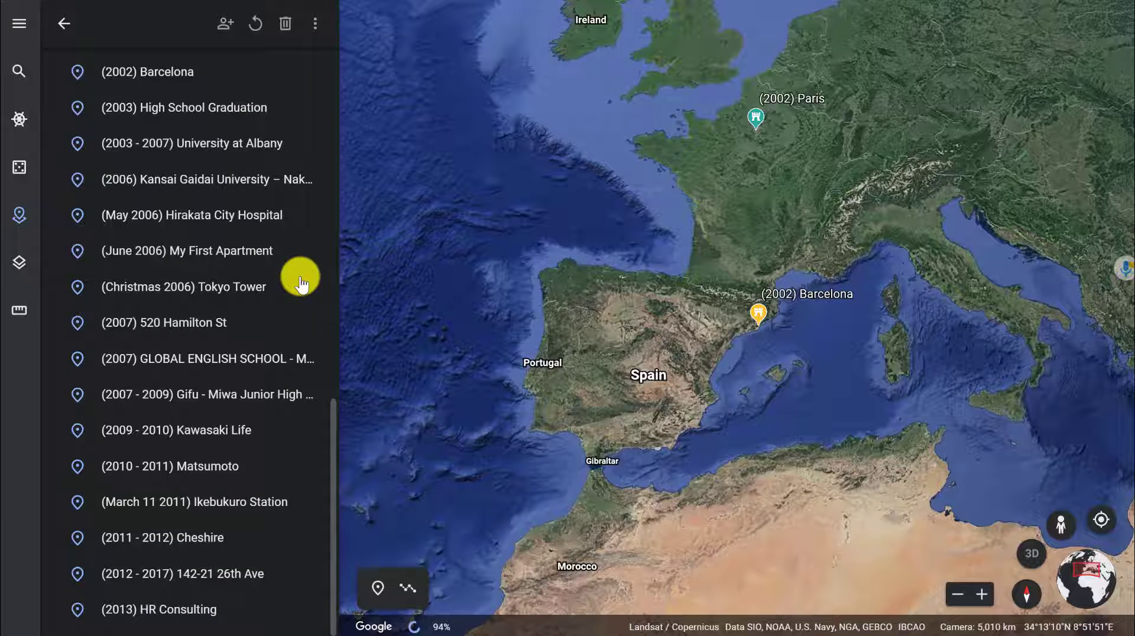
scroll(300, 276, "up", 2)
scroll(301, 276, "up", 4)
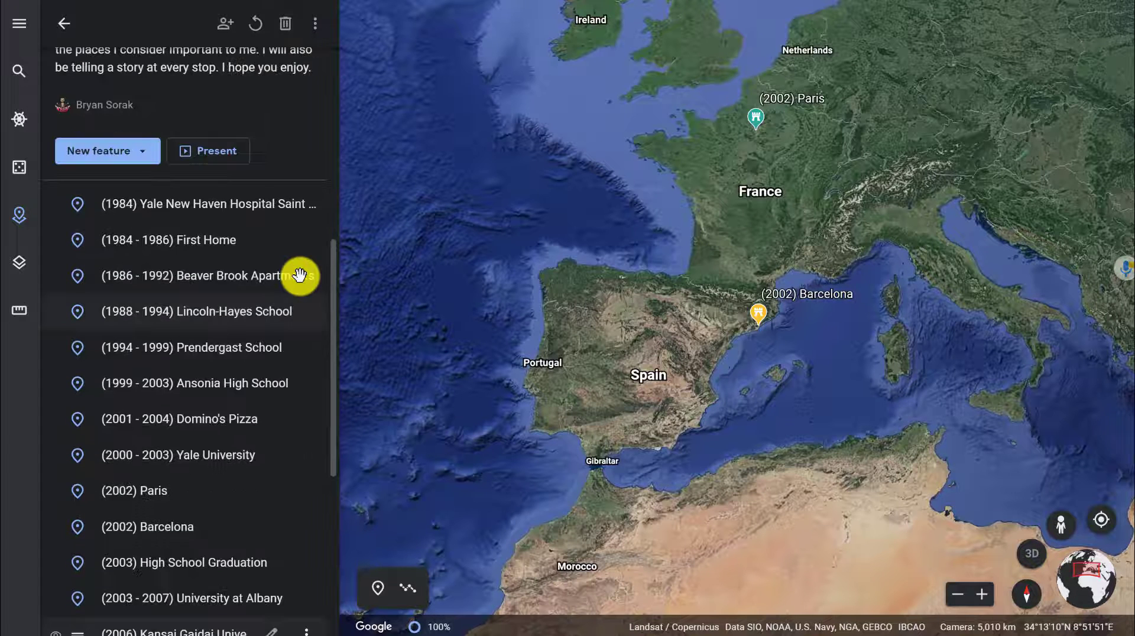
scroll(300, 276, "down", 2)
scroll(300, 276, "down", 3)
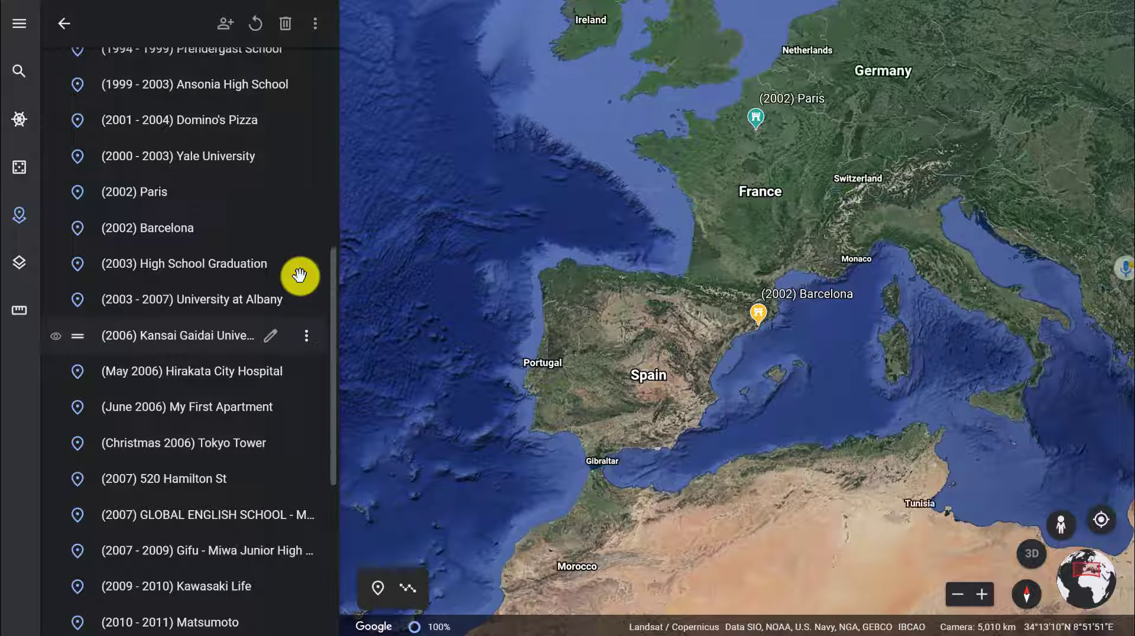
scroll(300, 276, "up", 5)
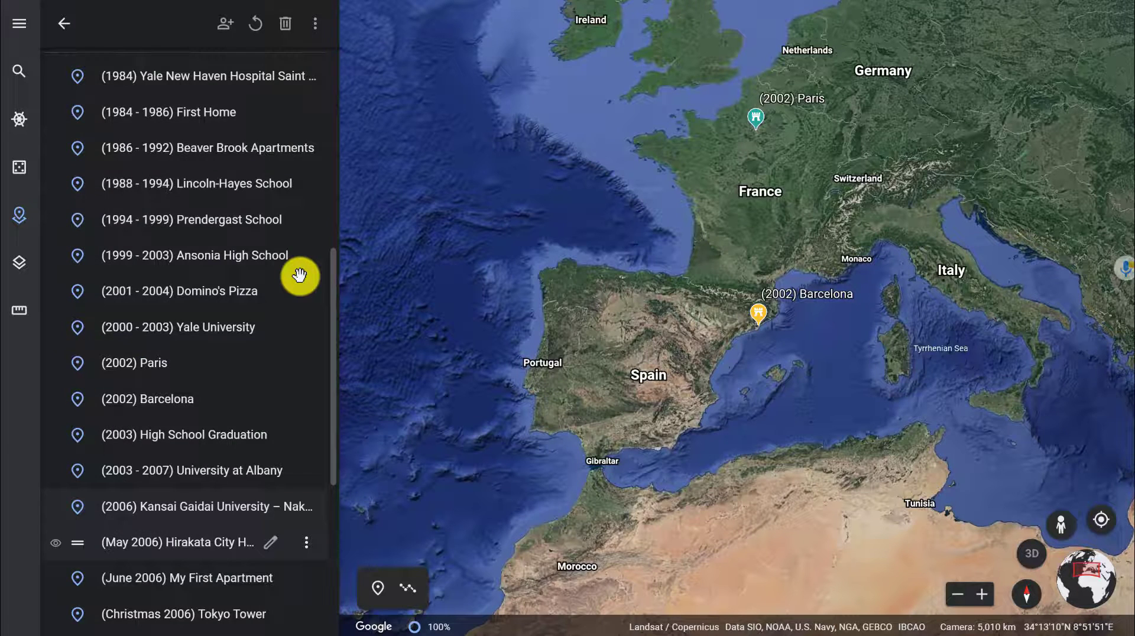
scroll(300, 275, "up", 4)
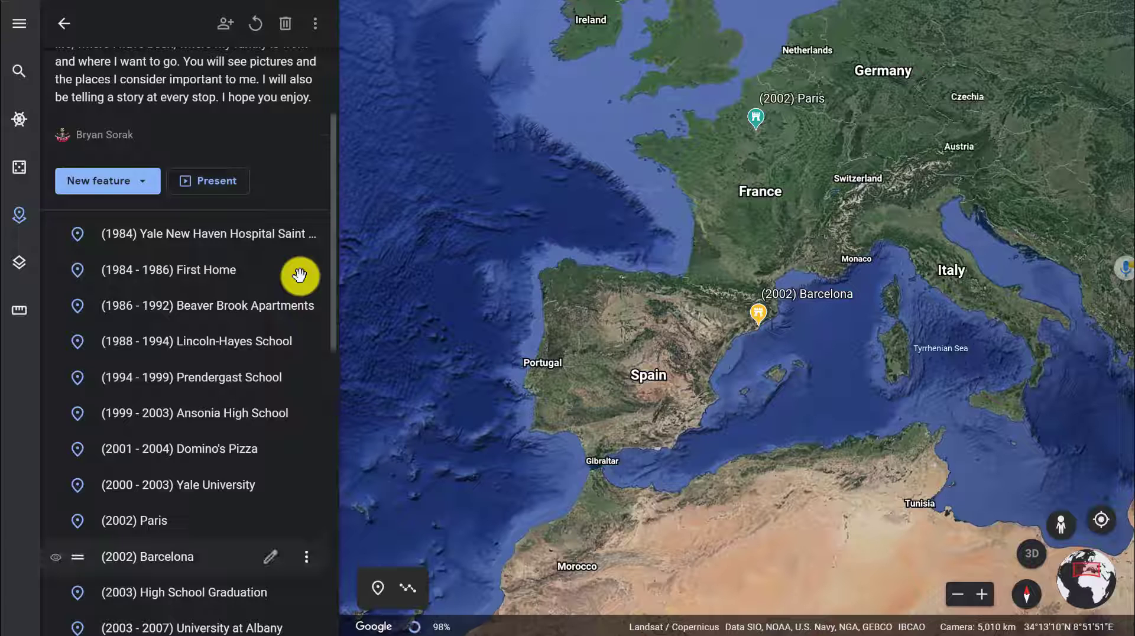